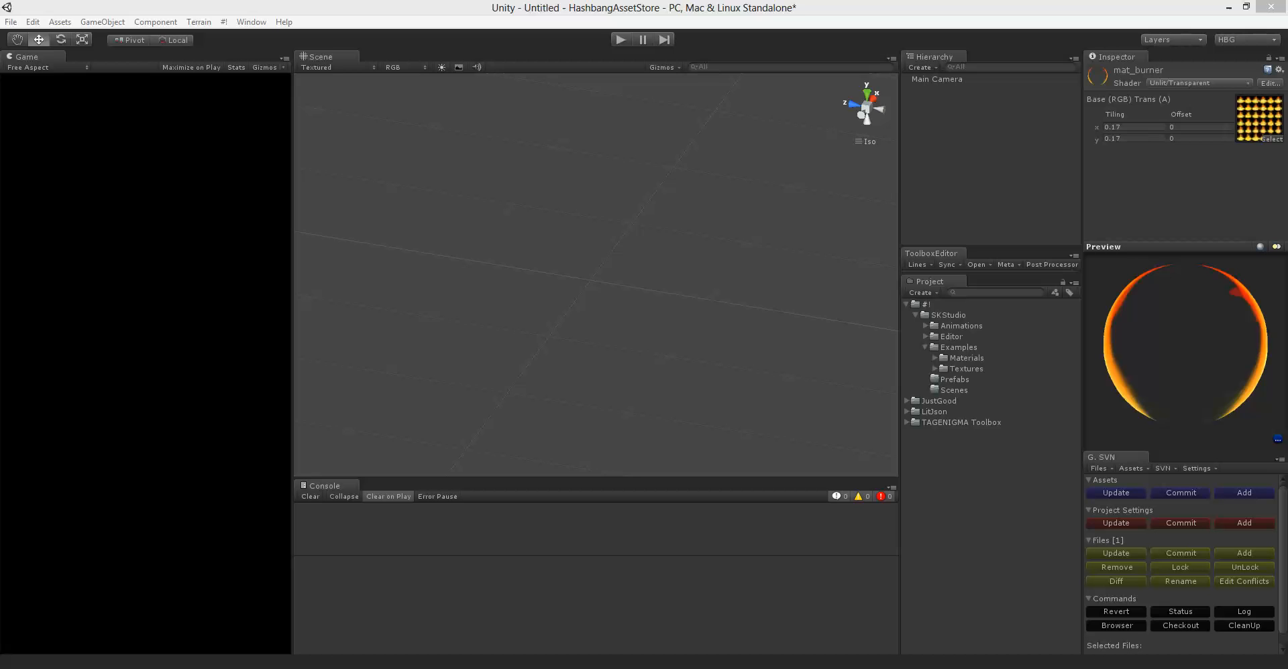
# Step: Expand the example Materials folder to view the materials it contains
pyautogui.click(934, 358)
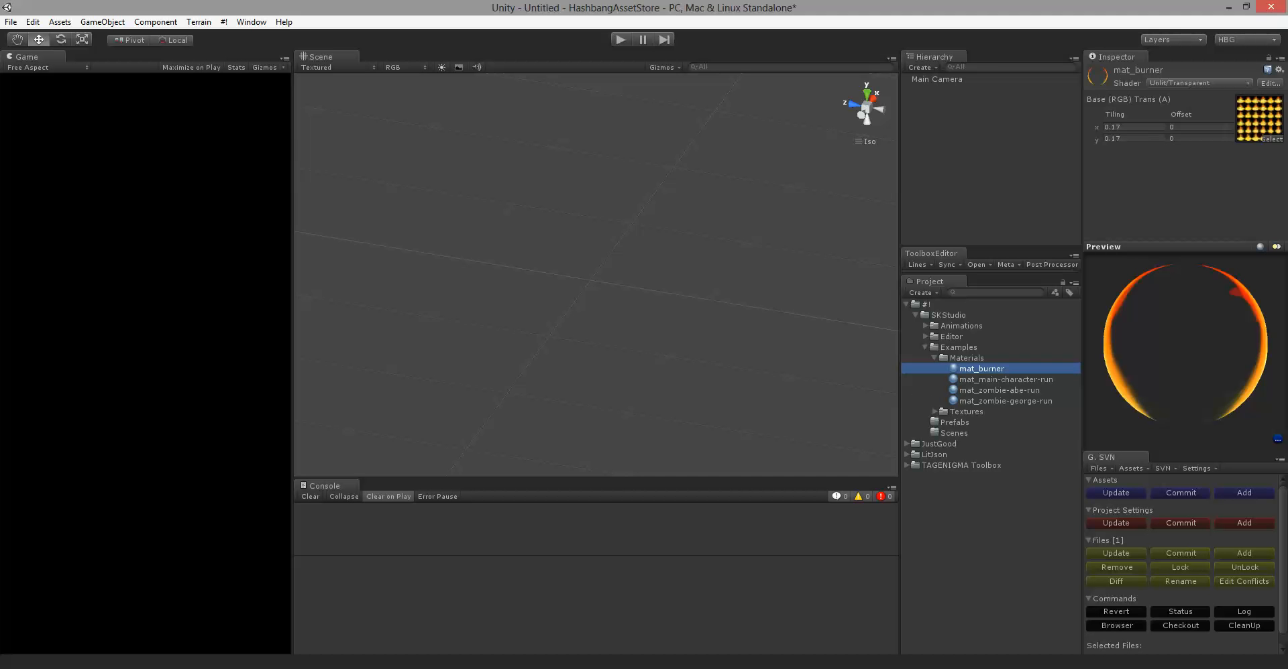
pyautogui.press('F2')
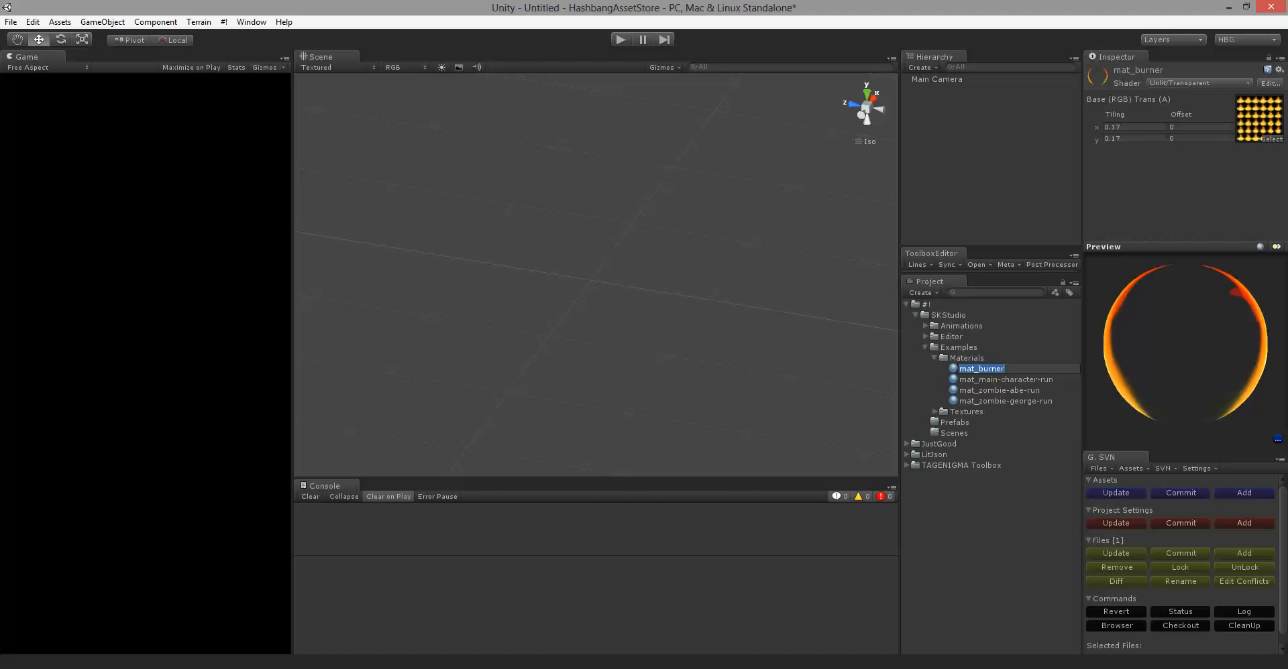
pyautogui.press('Return')
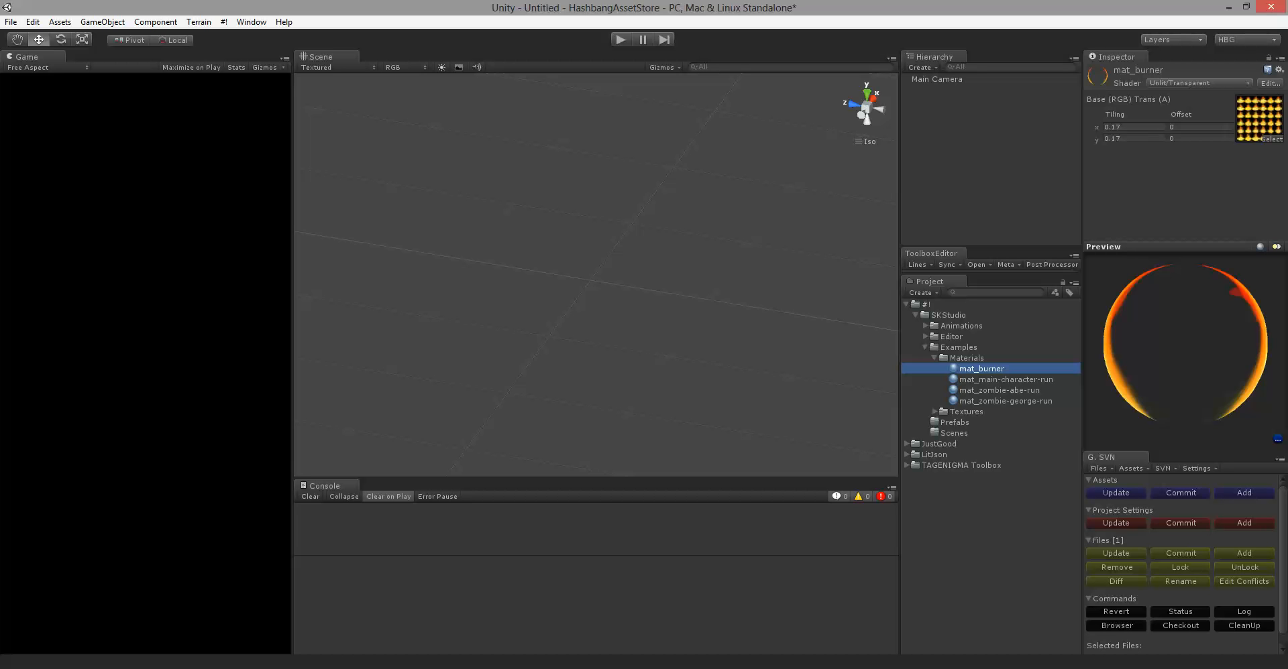
# Step: Delete the existing mat_burner folder from SKStudio's Animations folder
pyautogui.click(961, 325)
pyautogui.click(925, 326)
pyautogui.rightClick(967, 338)
pyautogui.click(1002, 390)
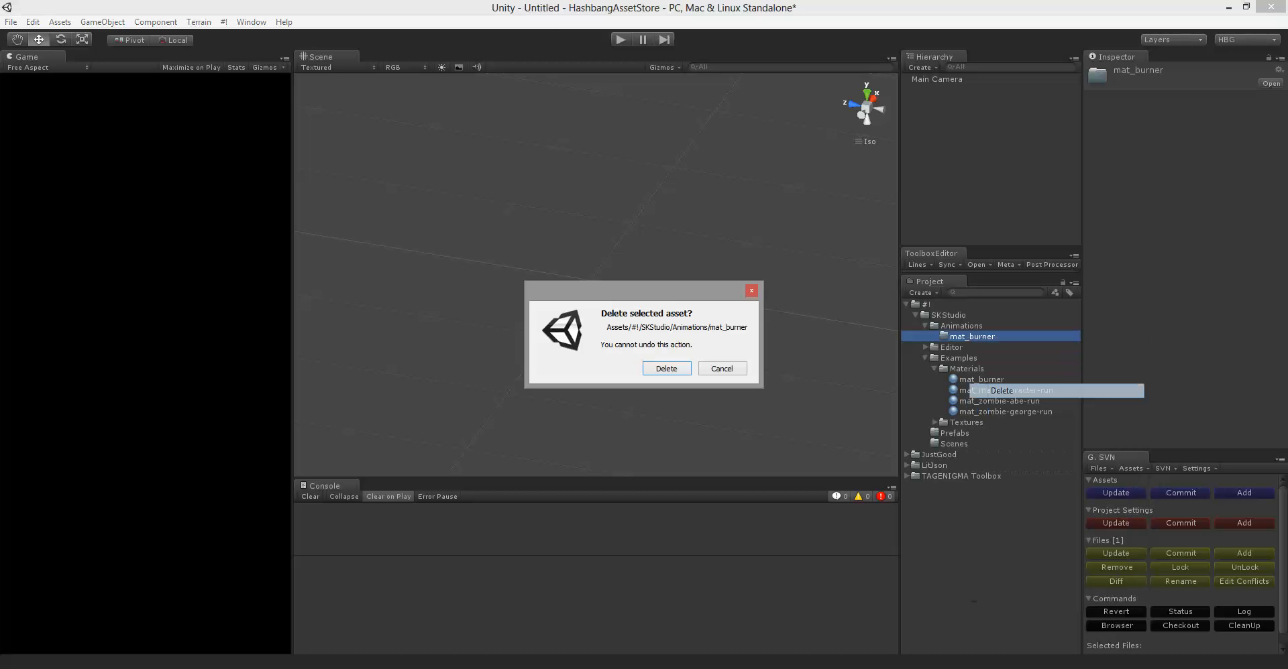
pyautogui.press('Return')
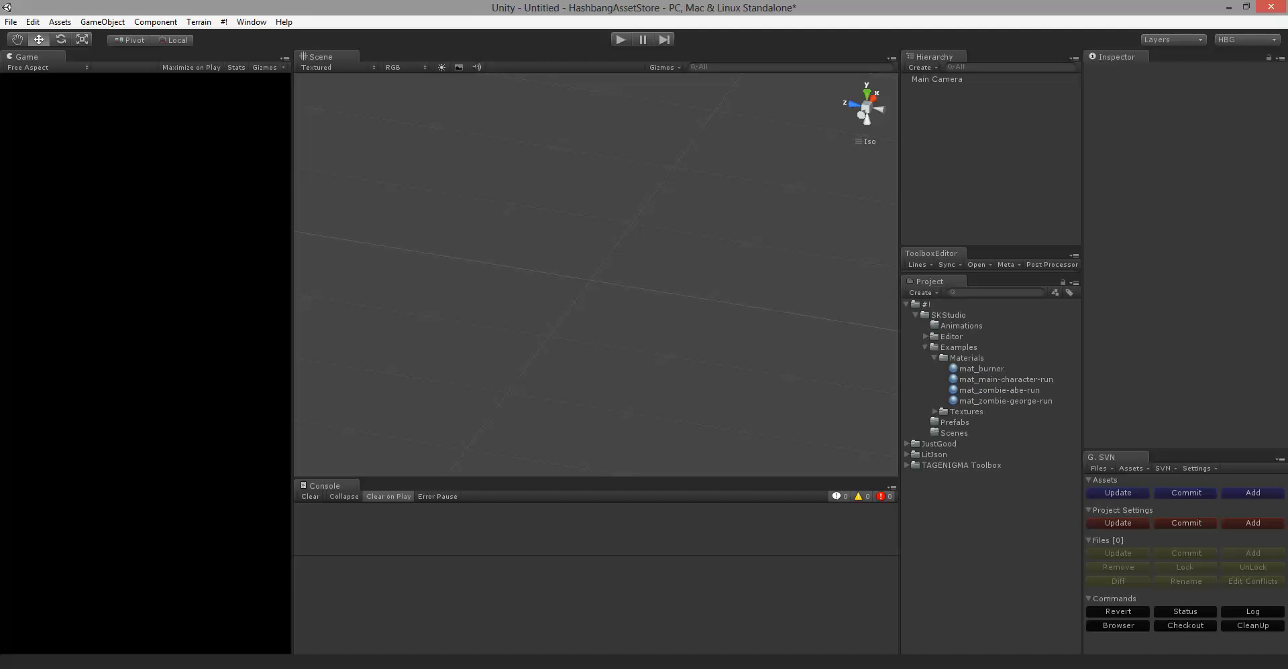
# Step: Open the SKStudio sprite keyframe window and move it over the Scene view
pyautogui.click(948, 314)
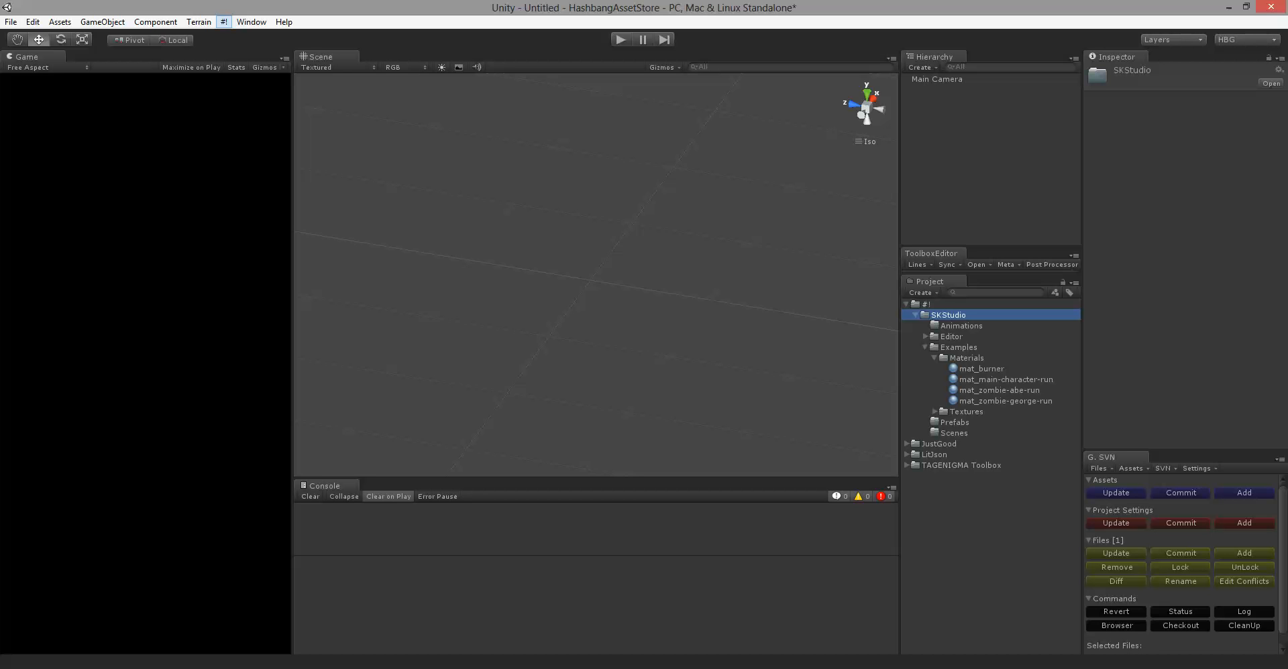
pyautogui.click(224, 22)
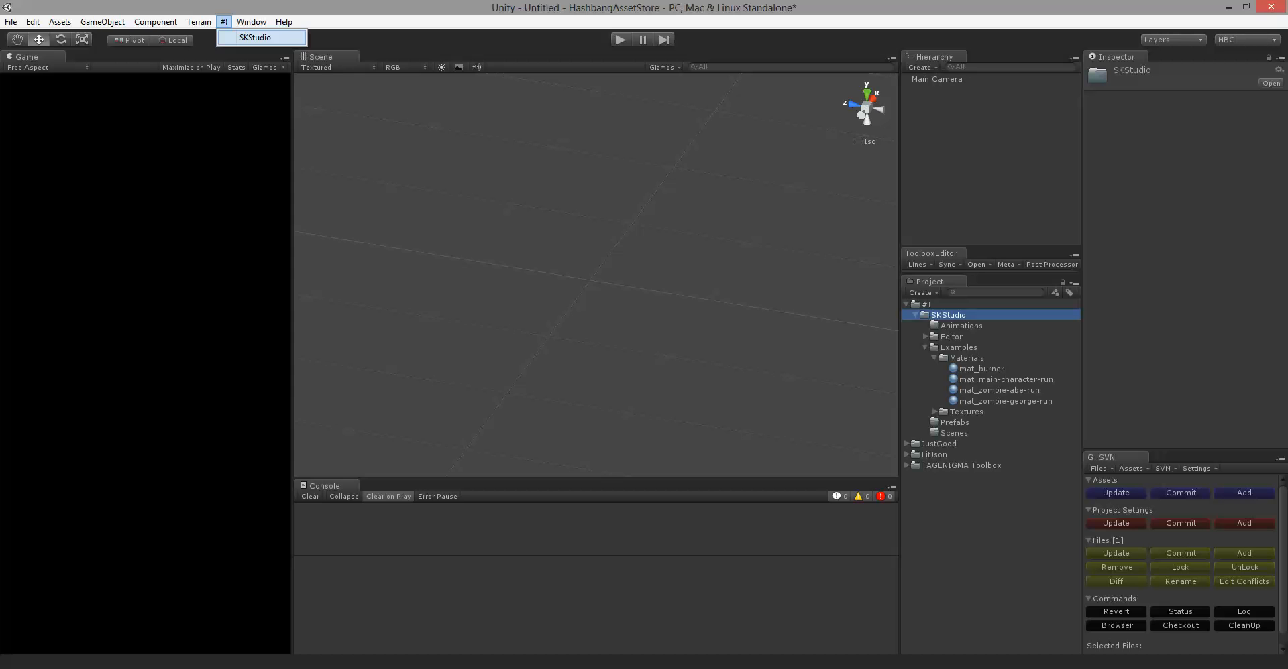
pyautogui.click(255, 37)
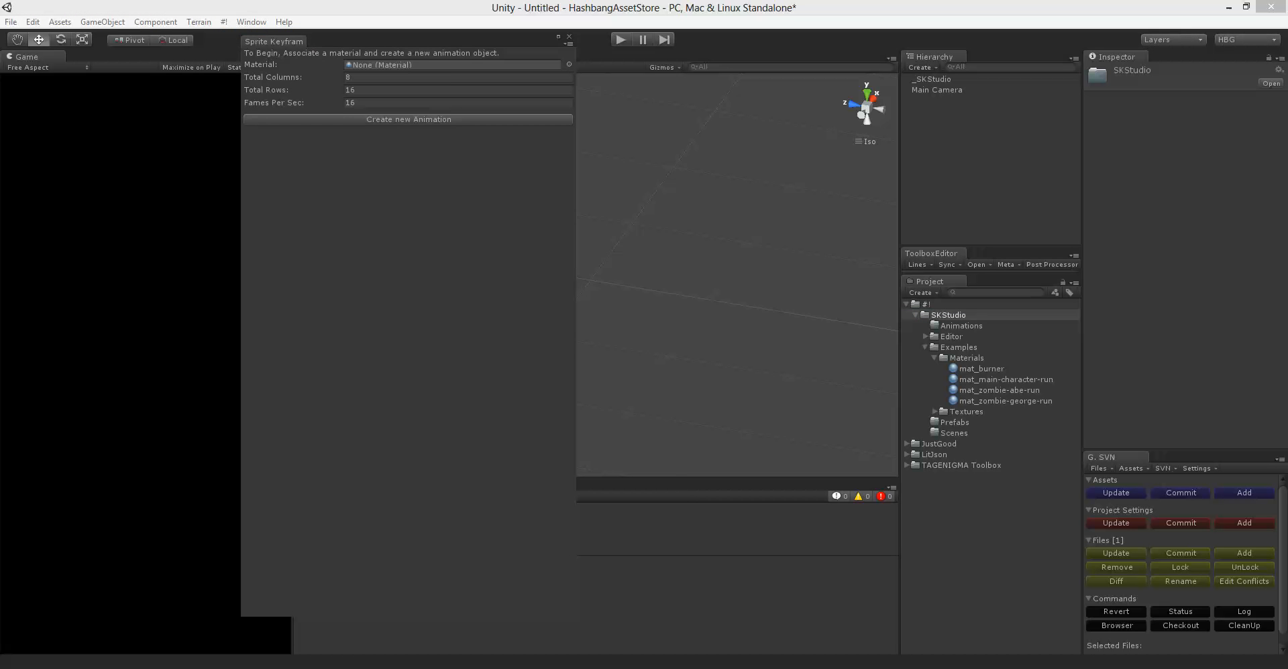
pyautogui.moveTo(403, 38); pyautogui.dragTo(495, 40)
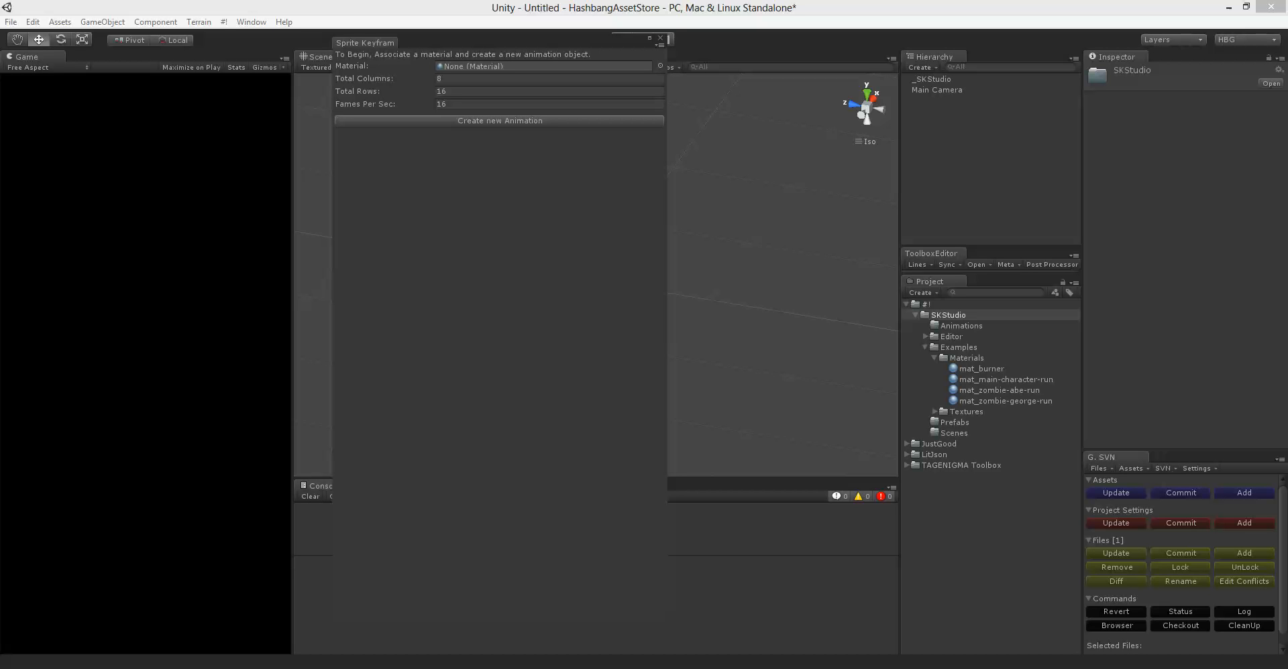
# Step: Examine the ss_Burner sprite sheet among the example textures and go back to the Materials folder
pyautogui.click(934, 411)
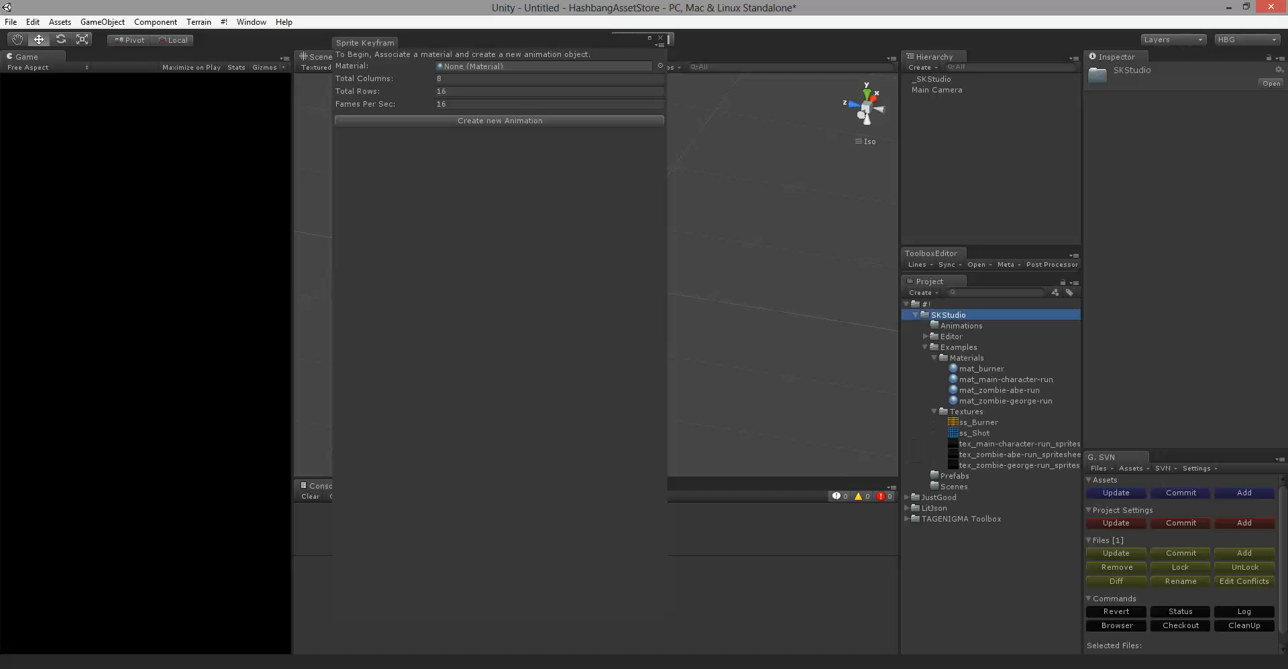
pyautogui.click(978, 422)
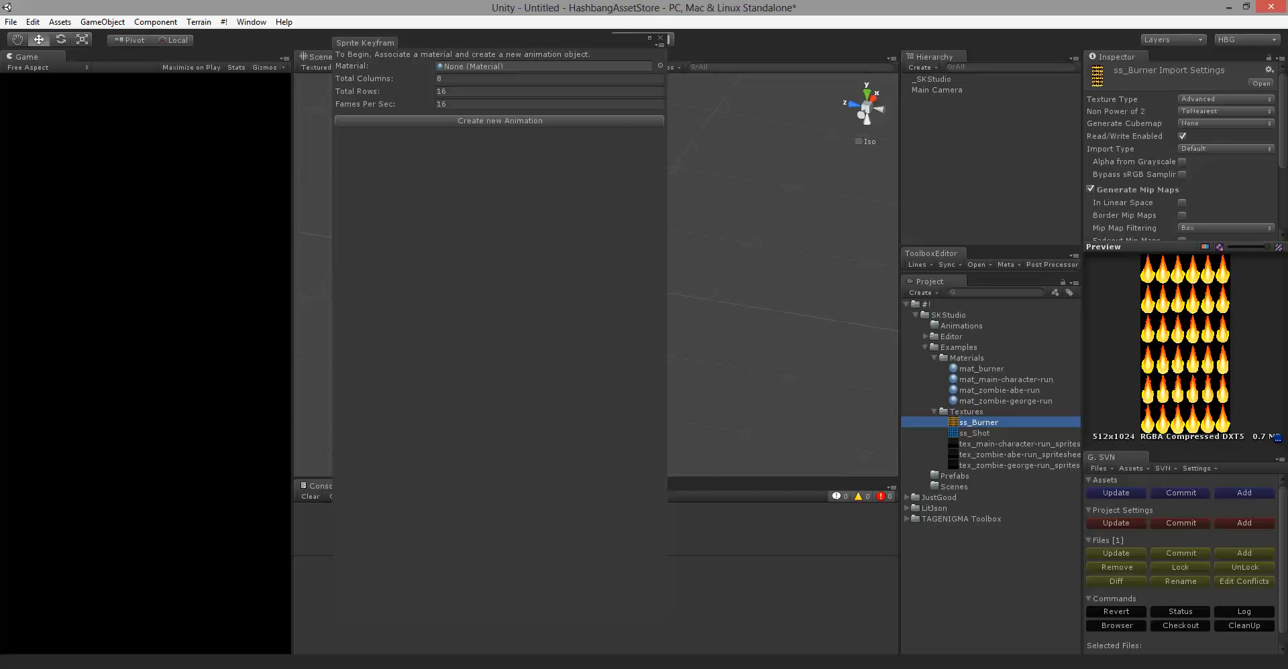
pyautogui.press('F2')
pyautogui.click(966, 358)
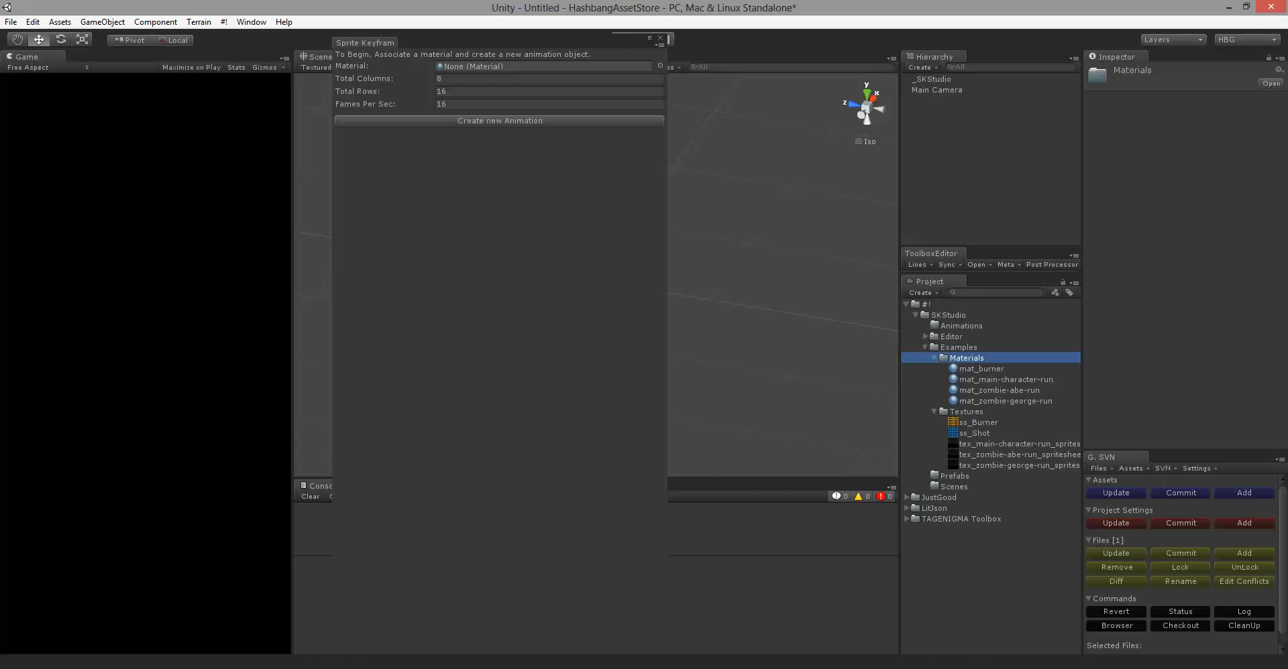
# Step: Assign the mat_burner material to the new animation and check the grid over its sprite sheet
pyautogui.click(659, 66)
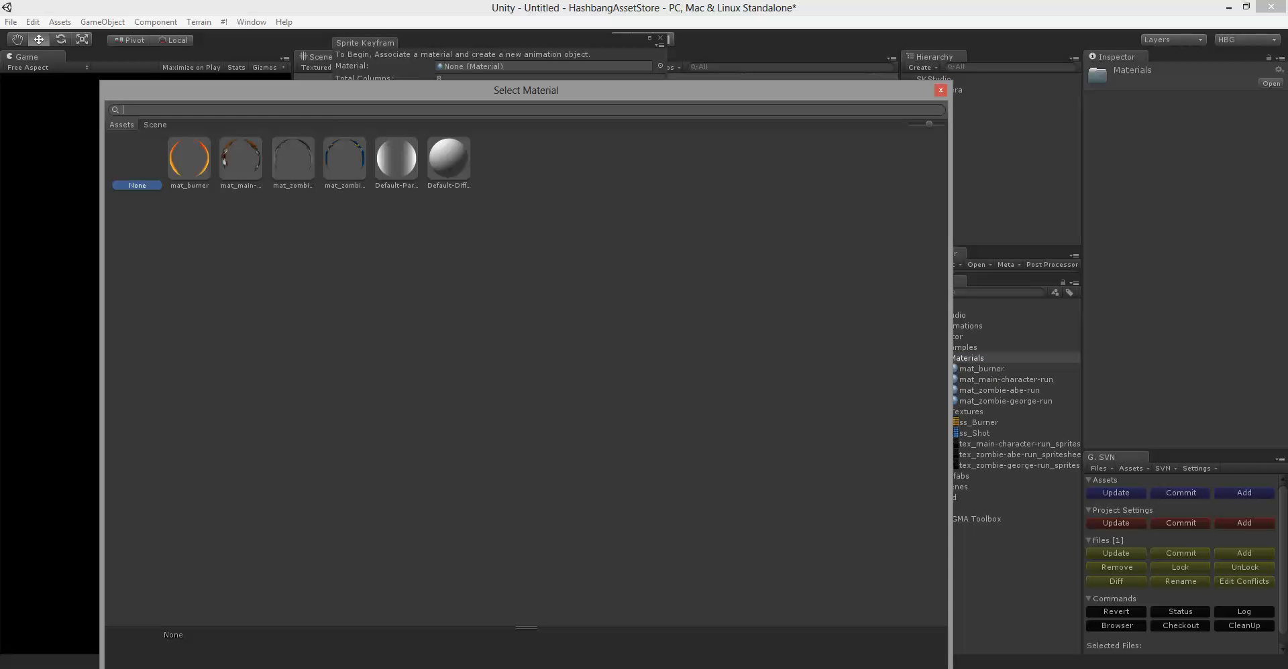
pyautogui.doubleClick(189, 159)
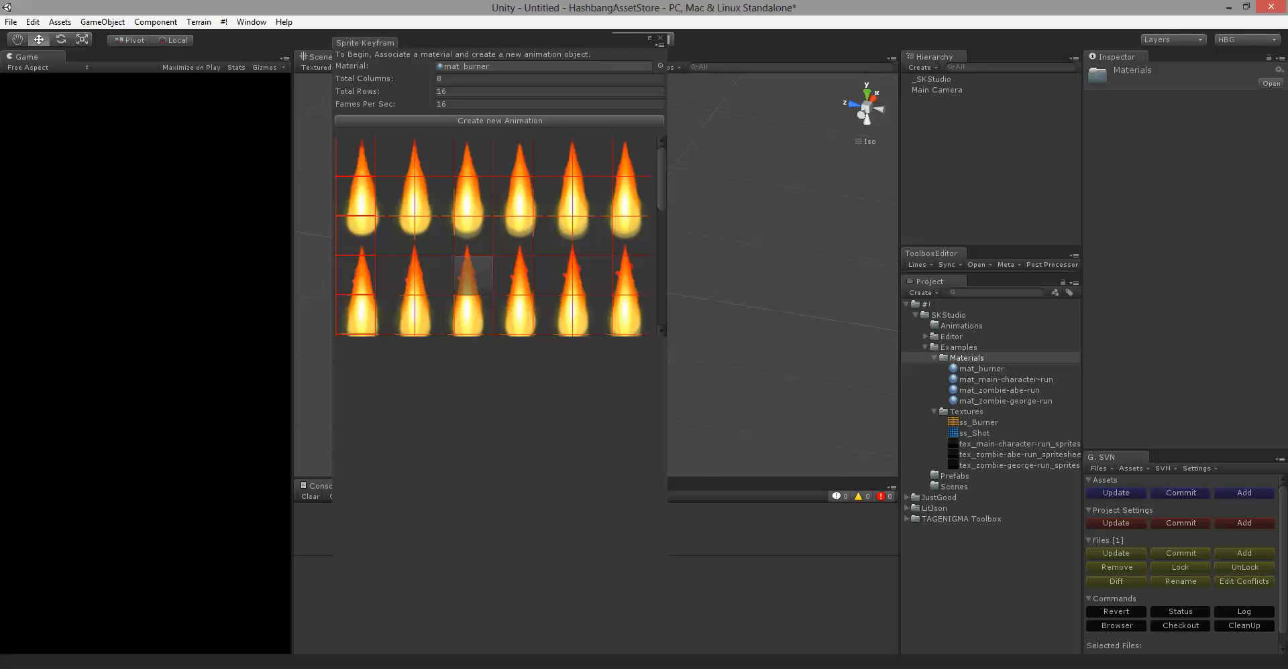
pyautogui.click(439, 78)
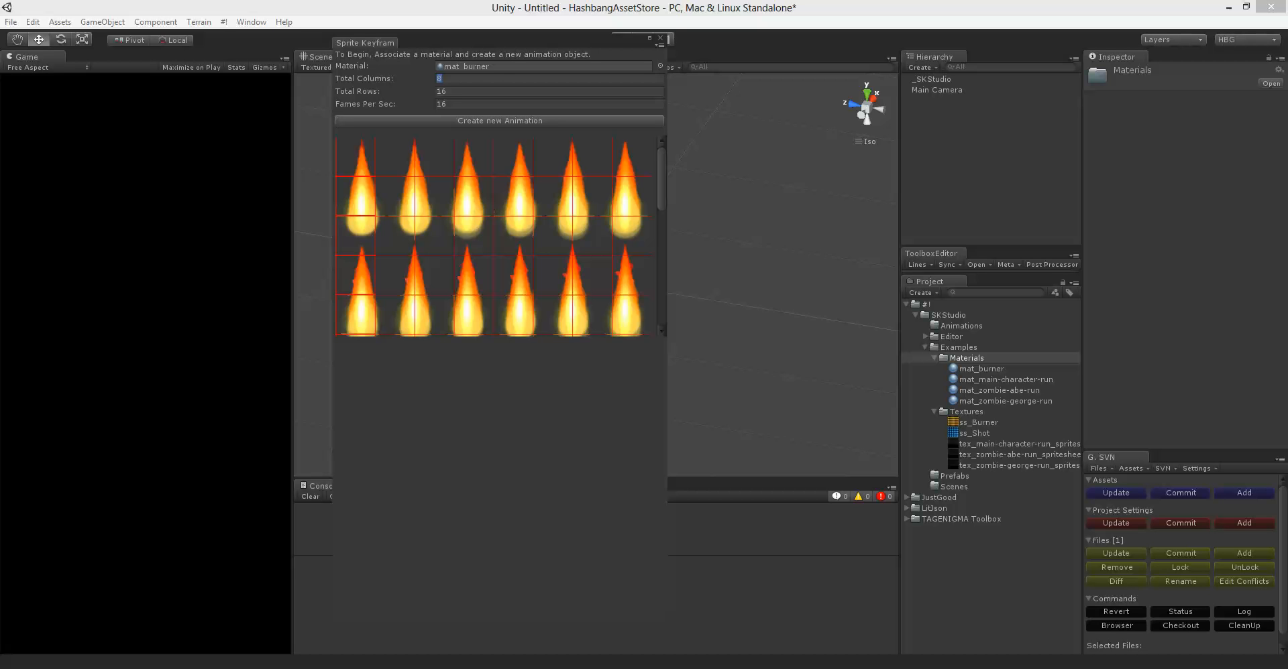
pyautogui.click(441, 91)
pyautogui.scroll(-10, 496, 236)
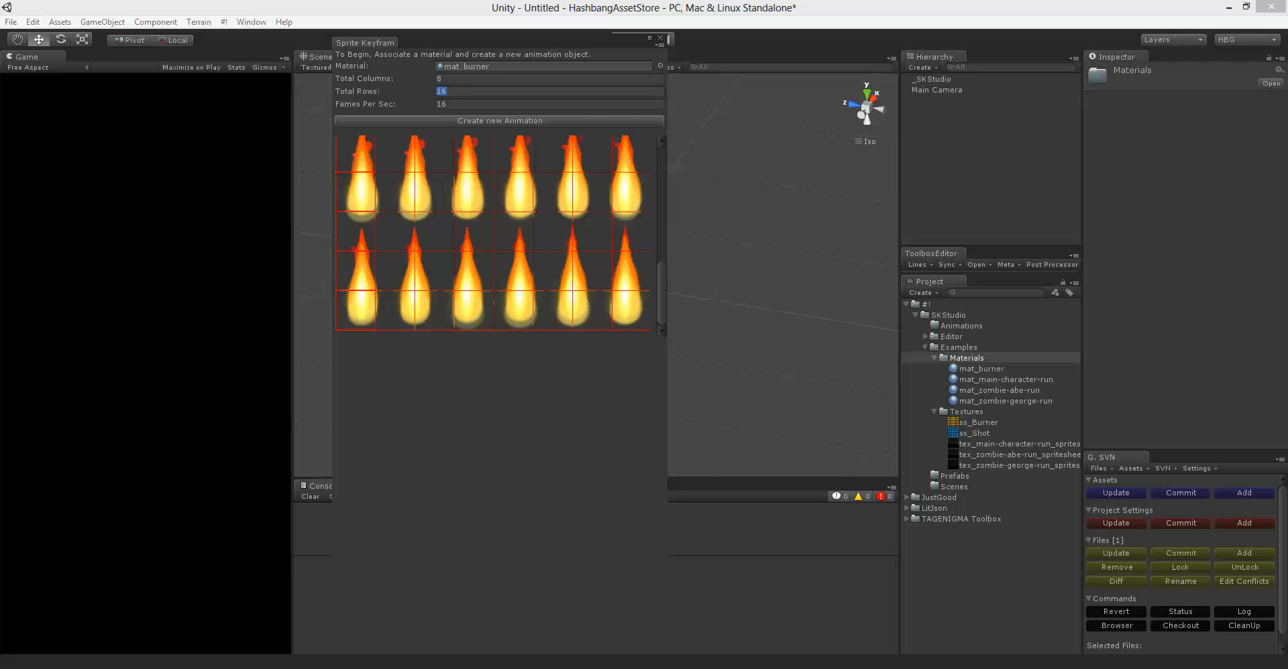
pyautogui.scroll(5, 496, 236)
# Step: Set the sprite sheet to 6 columns, 6 rows and 30 frames per second, and create the new animation
pyautogui.click(441, 79)
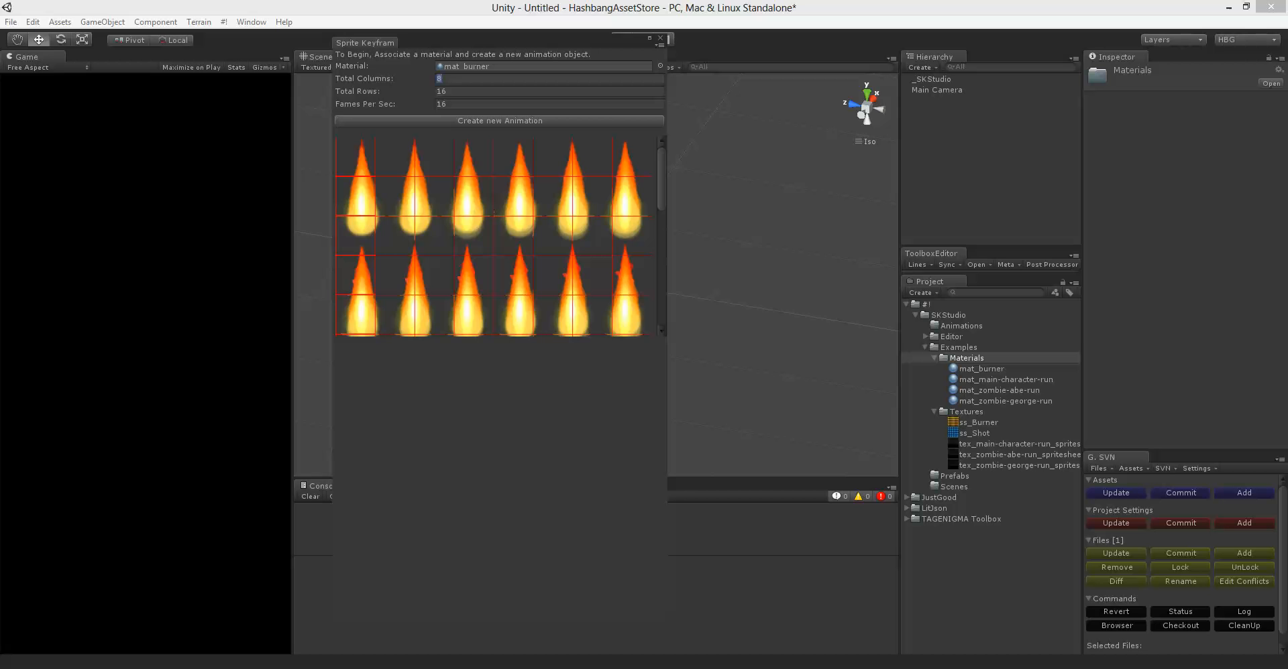
pyautogui.write('6')
pyautogui.press('Tab')
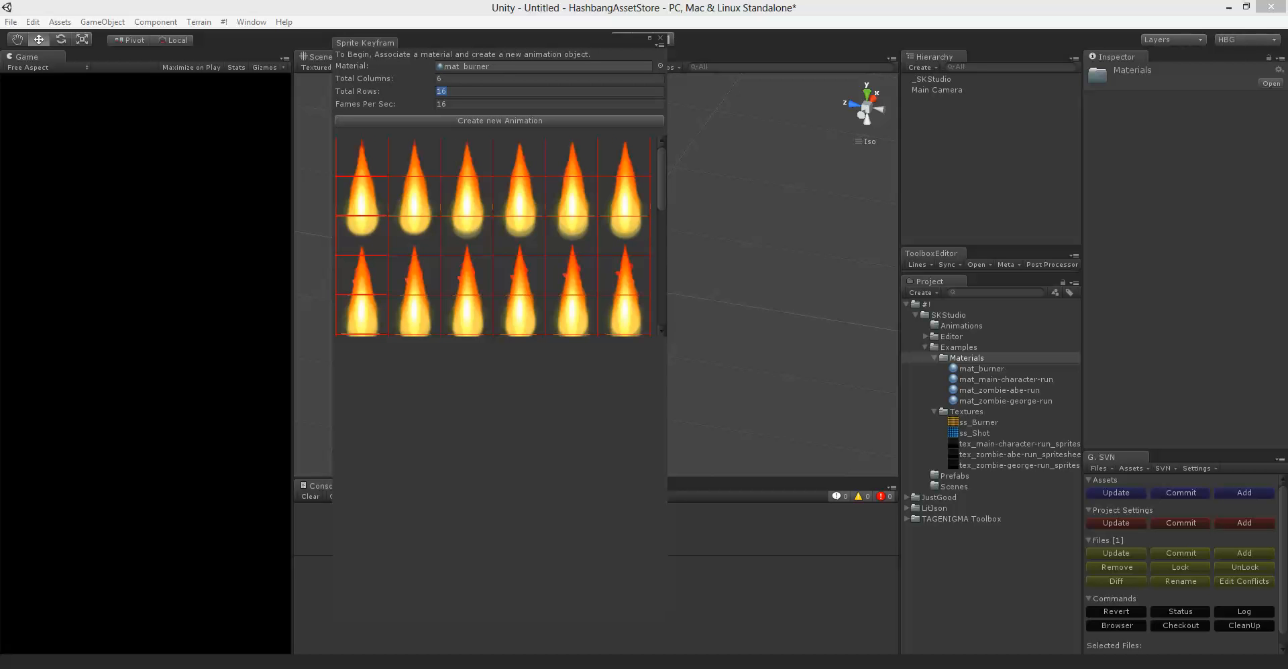
pyautogui.write('6')
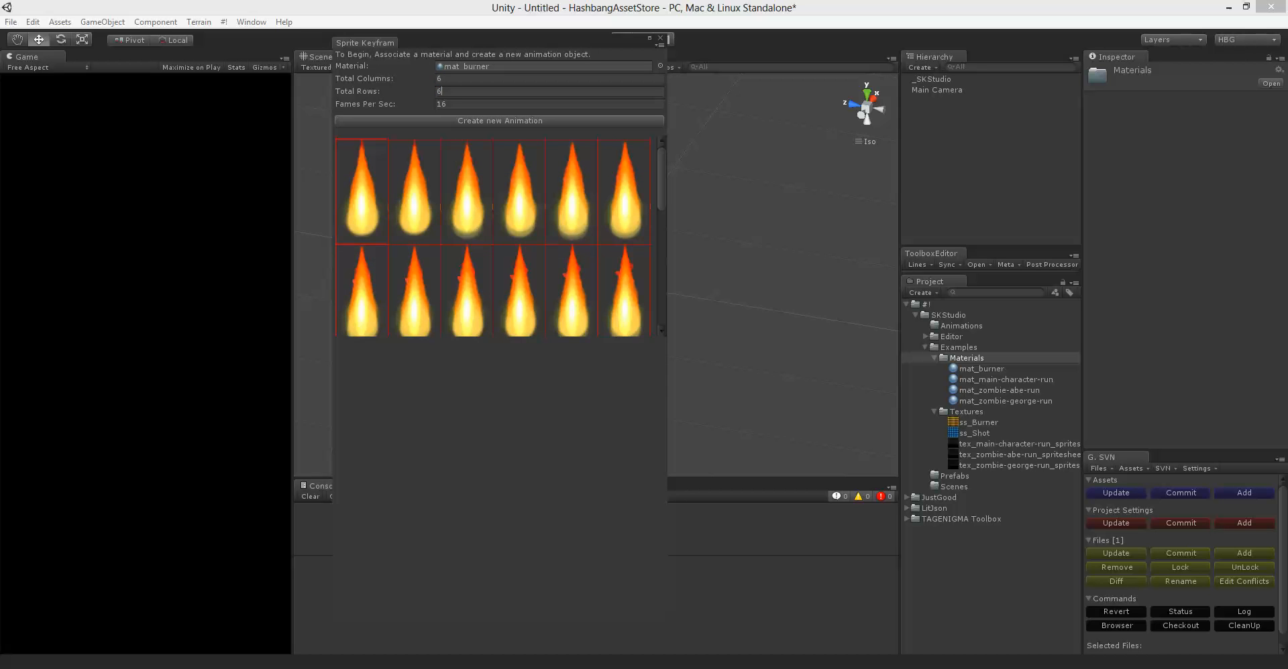
pyautogui.press('Tab')
pyautogui.write('2')
pyautogui.click(361, 190)
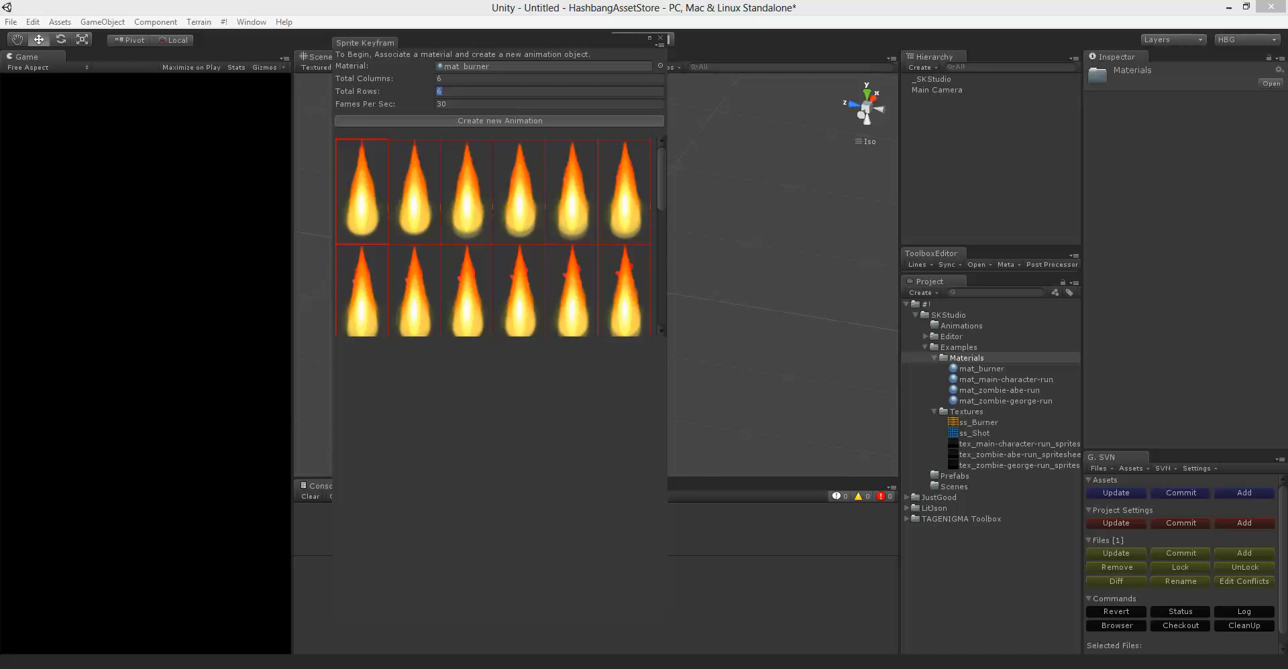
pyautogui.click(500, 121)
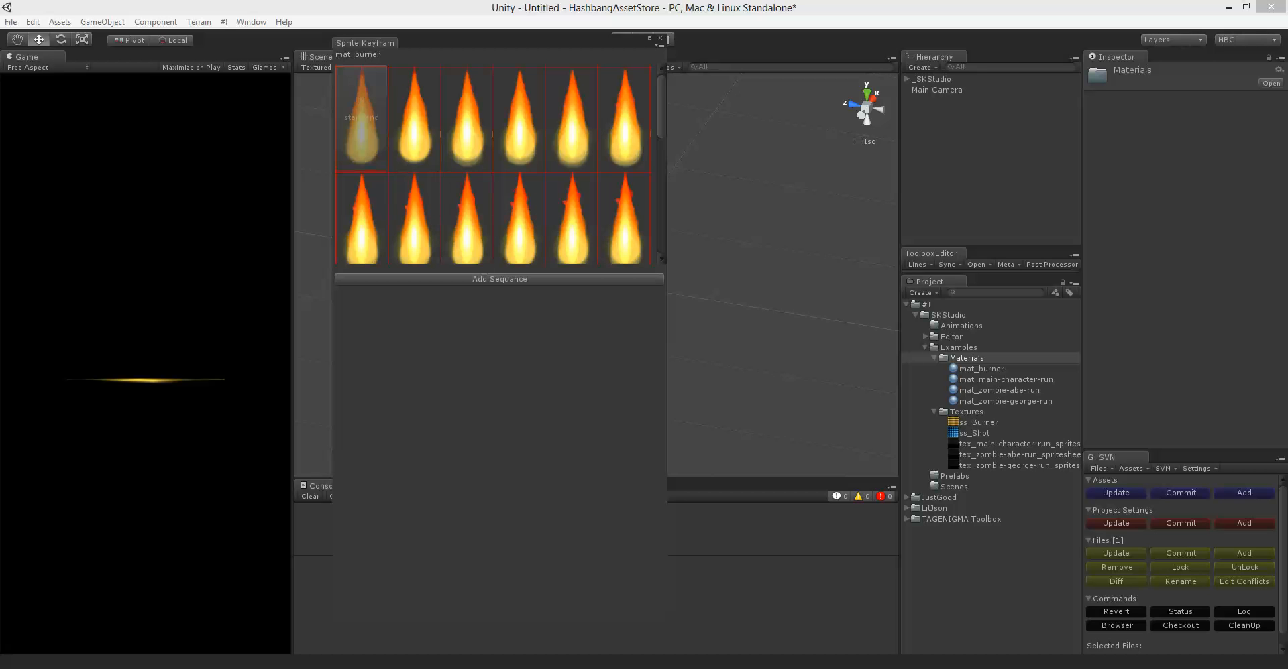
# Step: Mark the first flame frame as Start and the last one as End, and preview the animation
pyautogui.rightClick(348, 115)
pyautogui.click(402, 128)
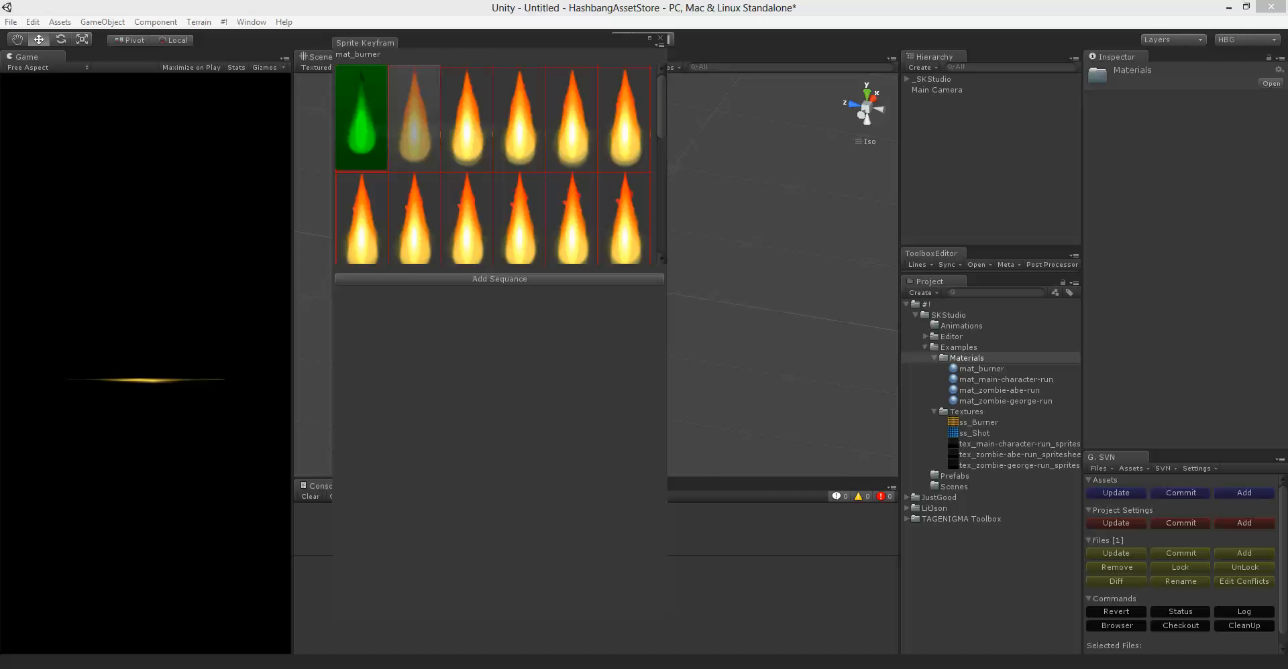
pyautogui.scroll(-5, 500, 164)
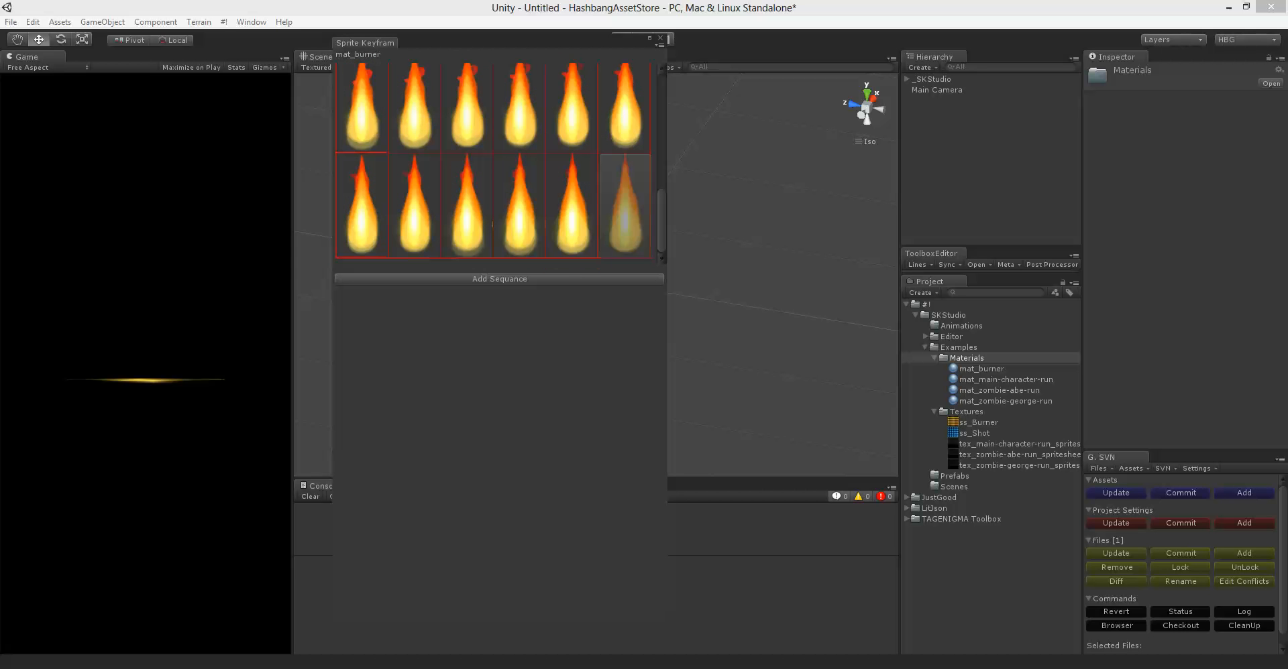
pyautogui.rightClick(632, 211)
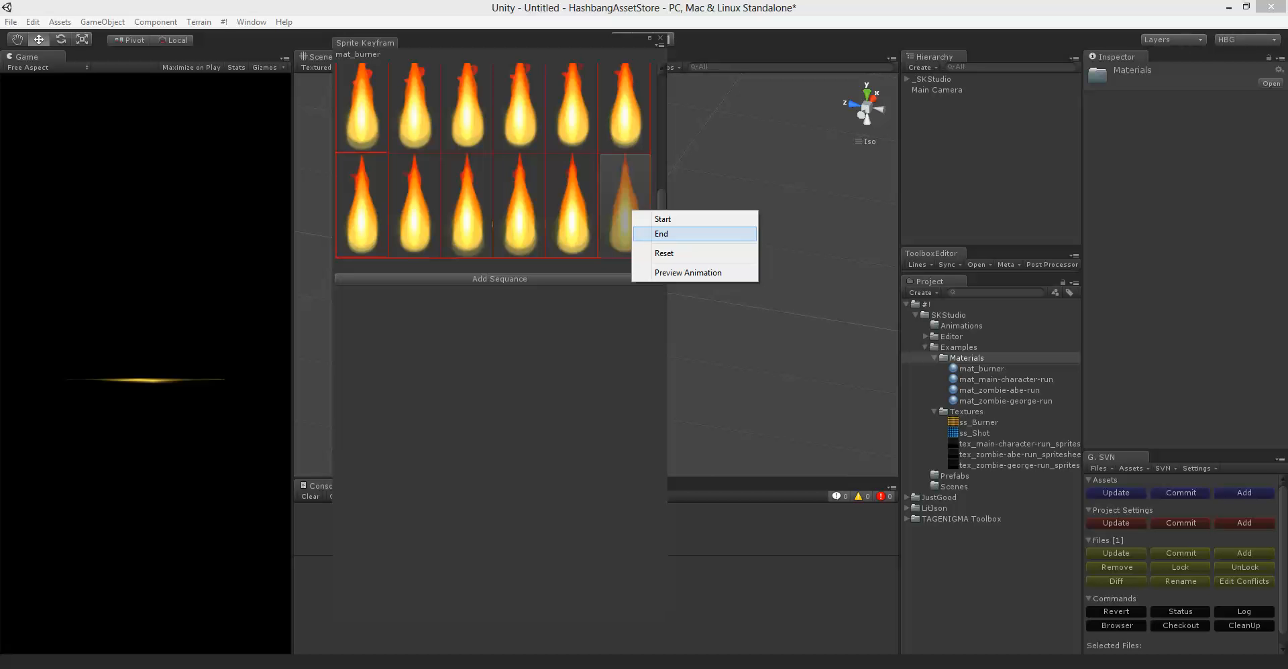
pyautogui.click(664, 233)
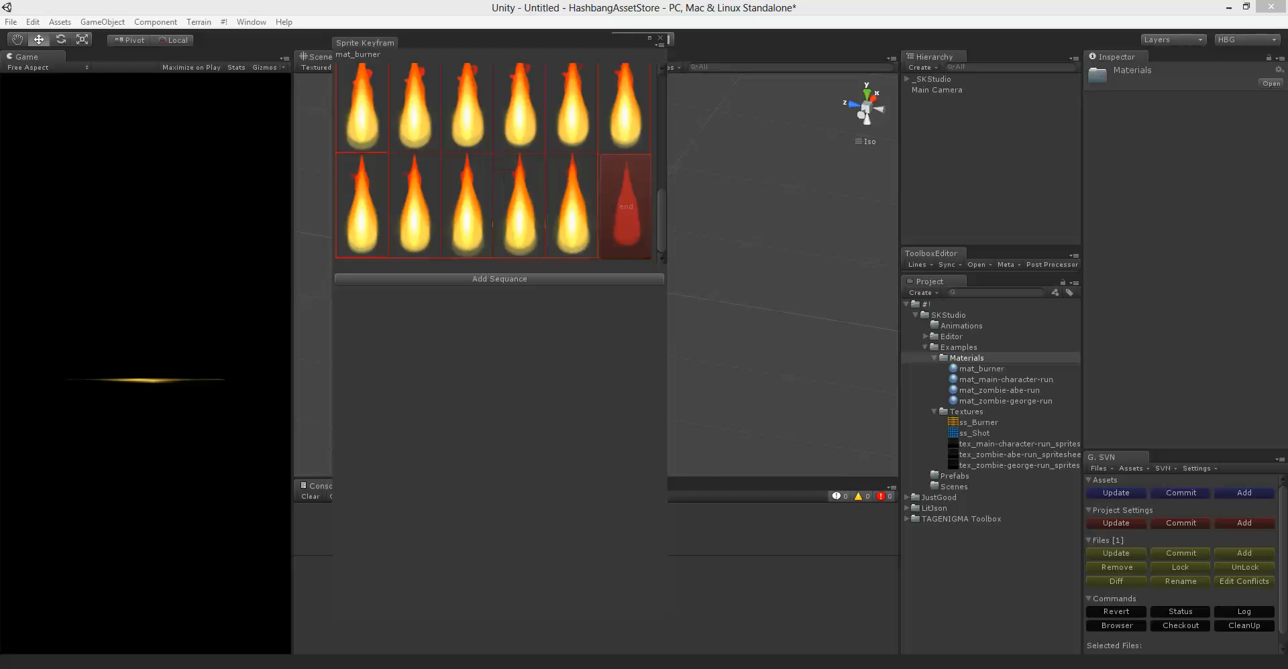
pyautogui.rightClick(634, 206)
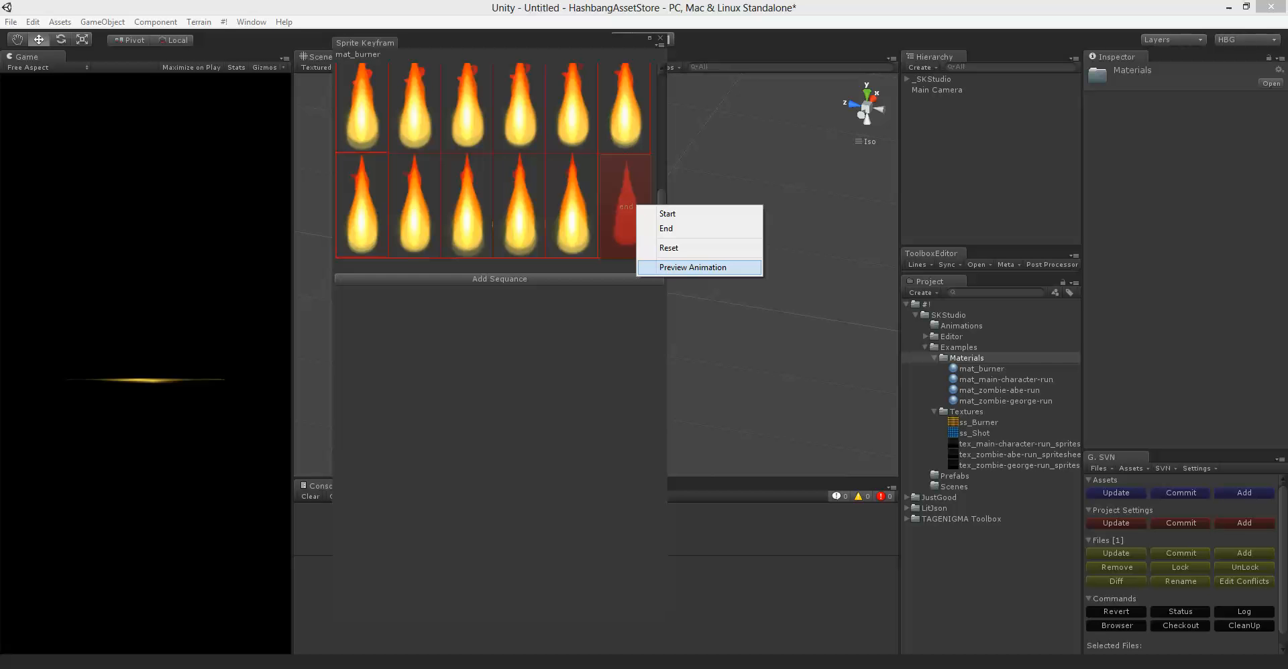
pyautogui.click(693, 267)
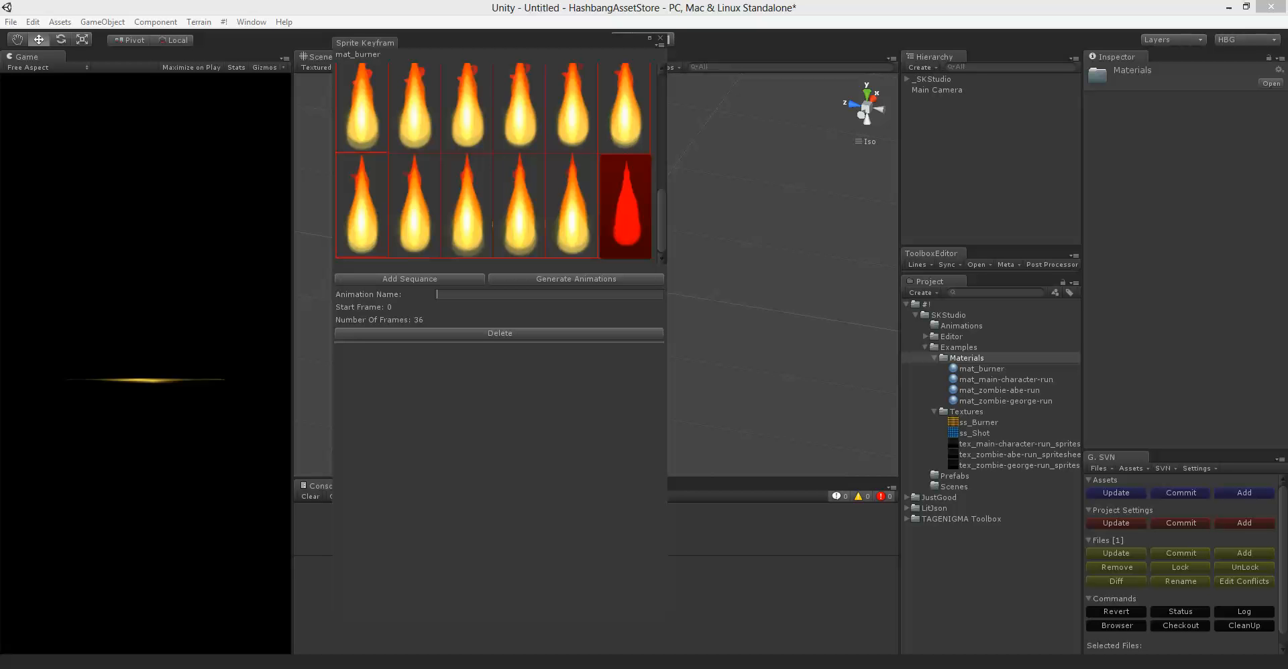
# Step: Name the added sequence burner and generate its animations
pyautogui.write('urner')
pyautogui.click(575, 279)
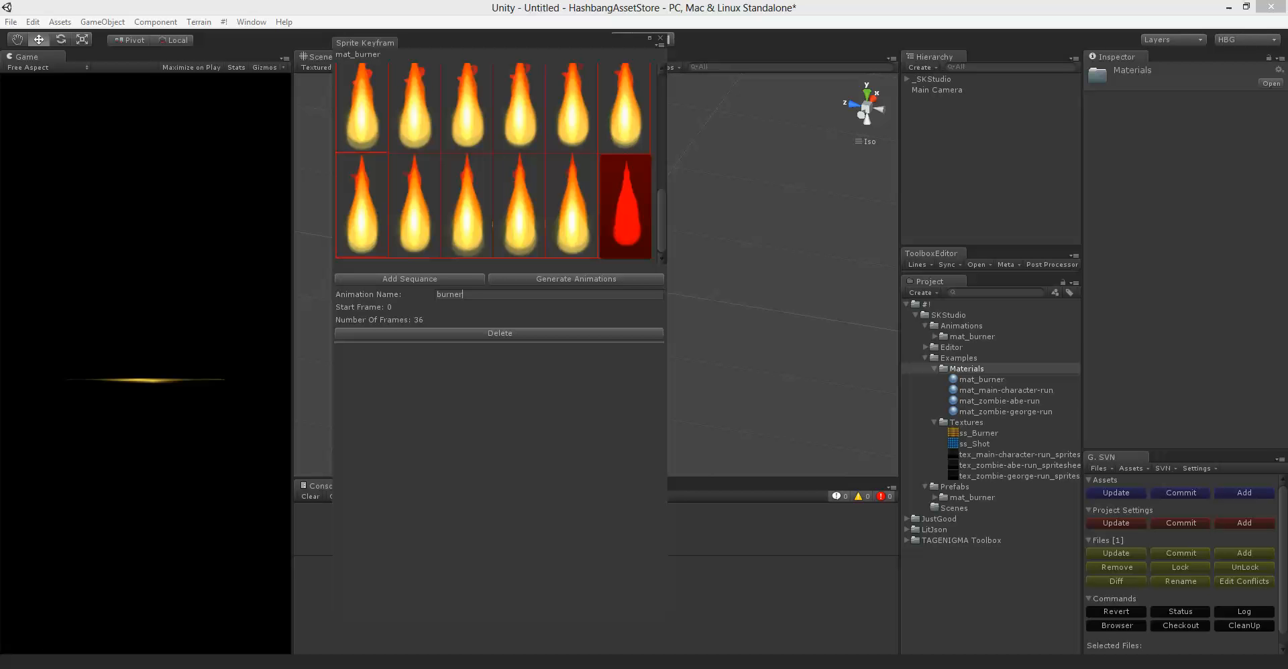
# Step: Reveal the generated burner clip and mat_burner prefab in the project, and close the sprite keyframe window
pyautogui.click(934, 368)
pyautogui.click(925, 358)
pyautogui.click(934, 336)
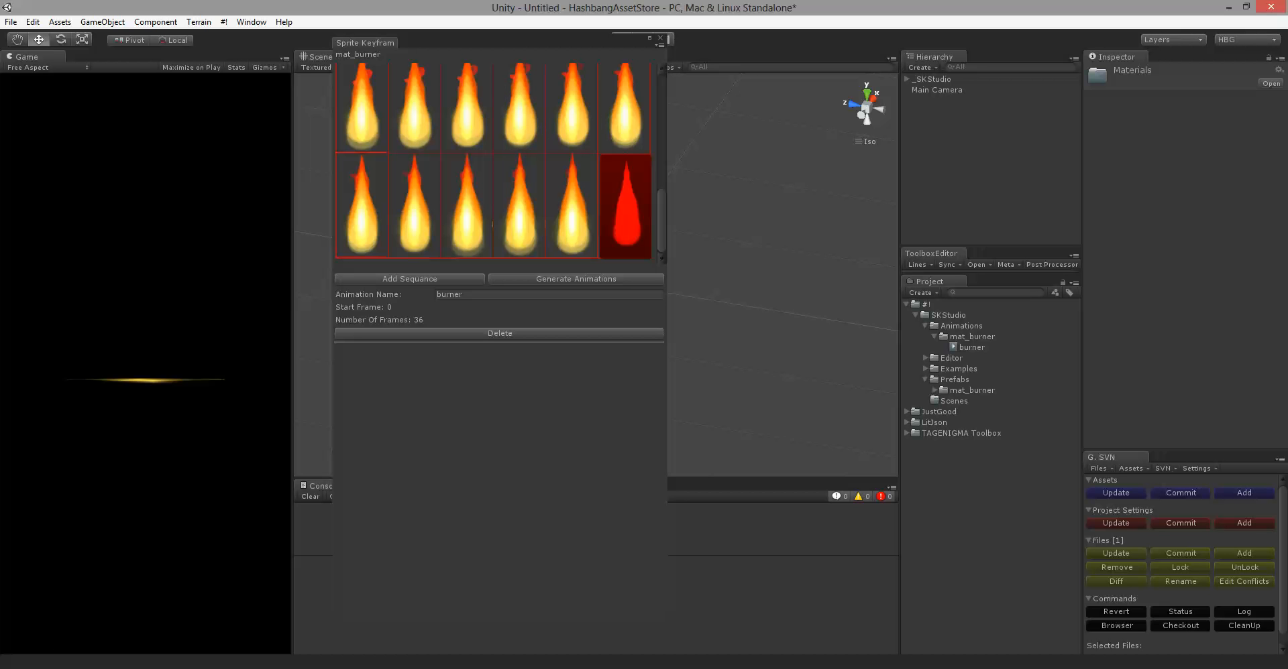
pyautogui.click(934, 390)
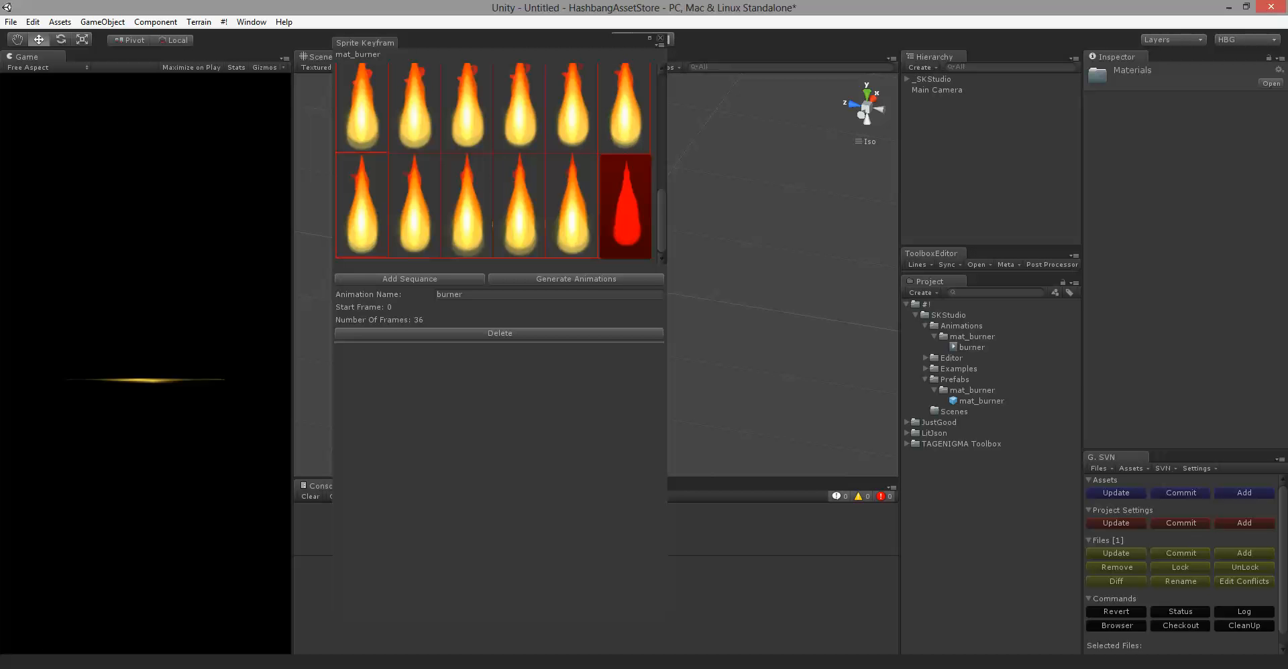
pyautogui.click(449, 294)
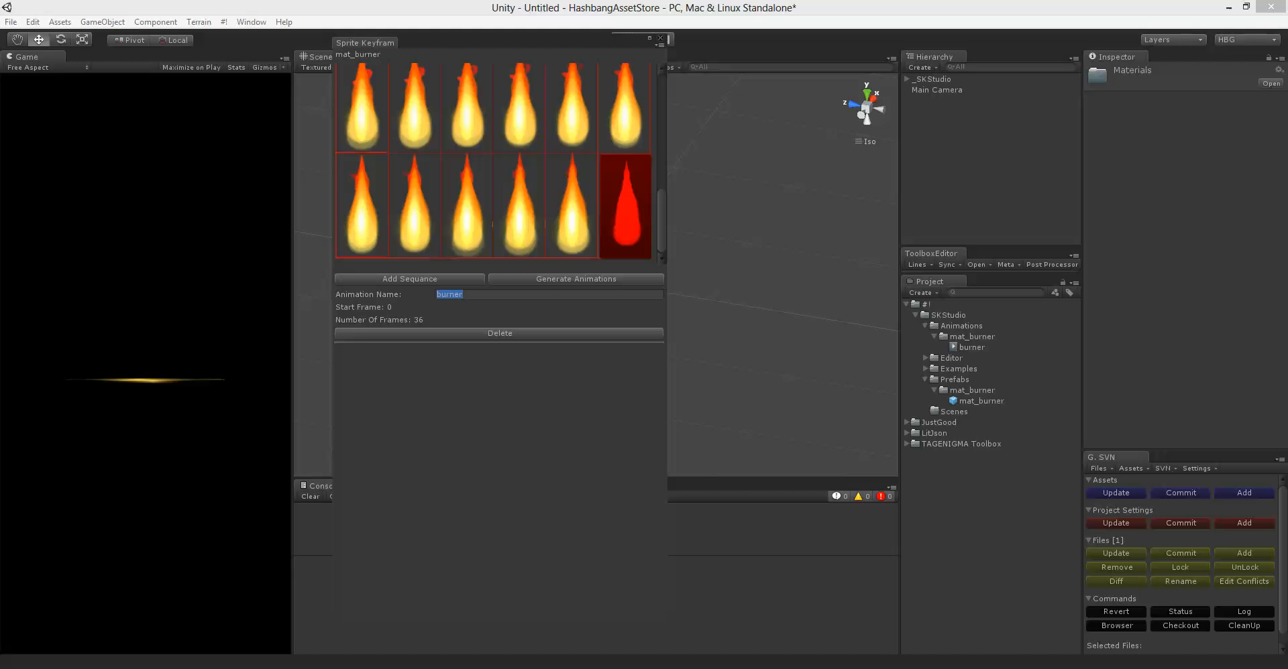
pyautogui.hotkey('alt', 'F4')
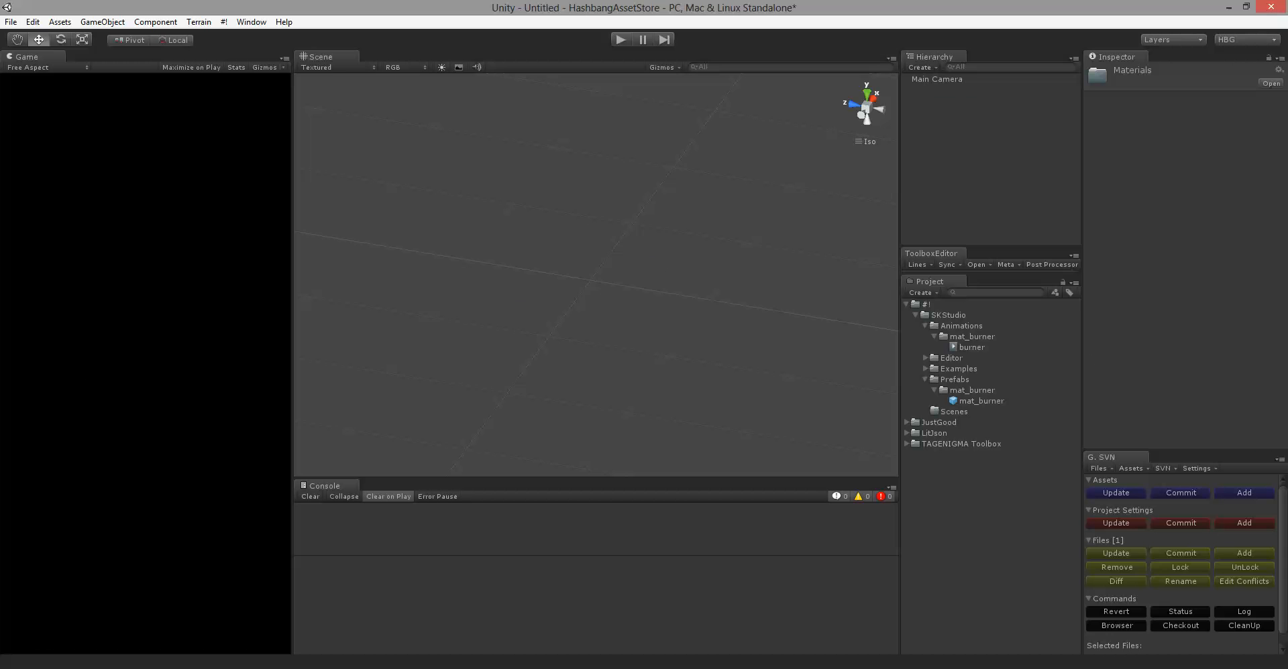
# Step: Add the mat_burner prefab to the scene hierarchy and set its X rotation to 90
pyautogui.moveTo(980, 401); pyautogui.dragTo(934, 90)
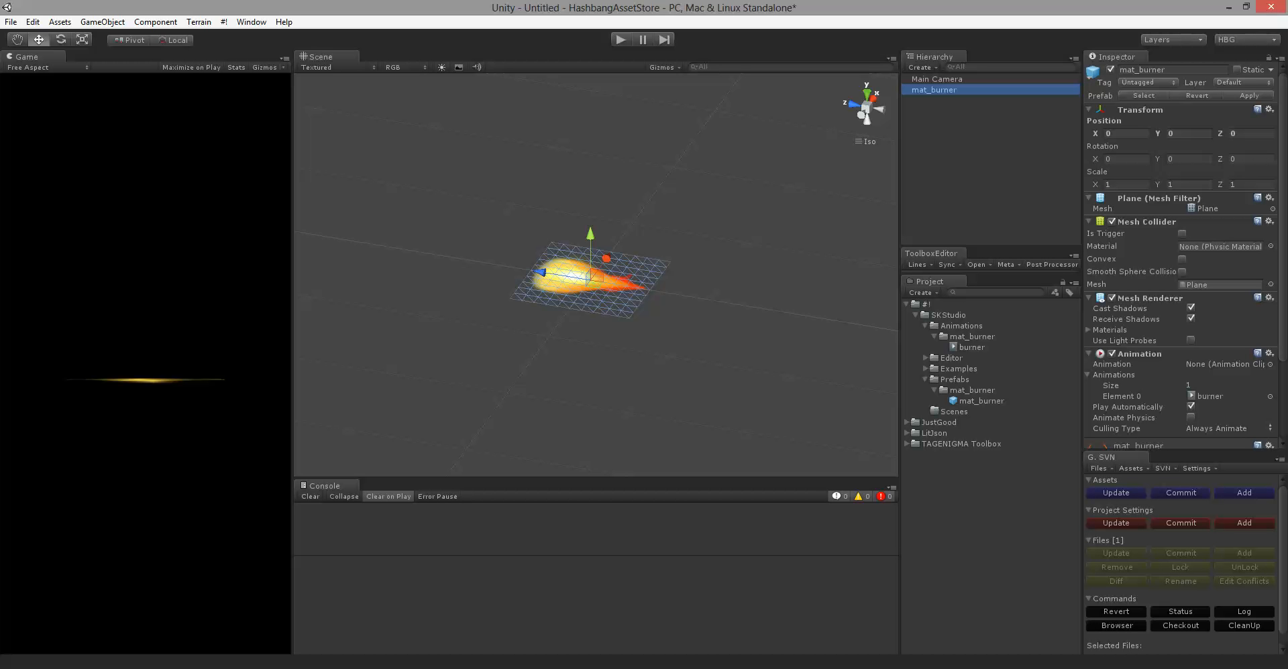
pyautogui.keyDown('alt'); pyautogui.moveTo(470, 201); pyautogui.dragTo(775, 402); pyautogui.keyUp('alt')
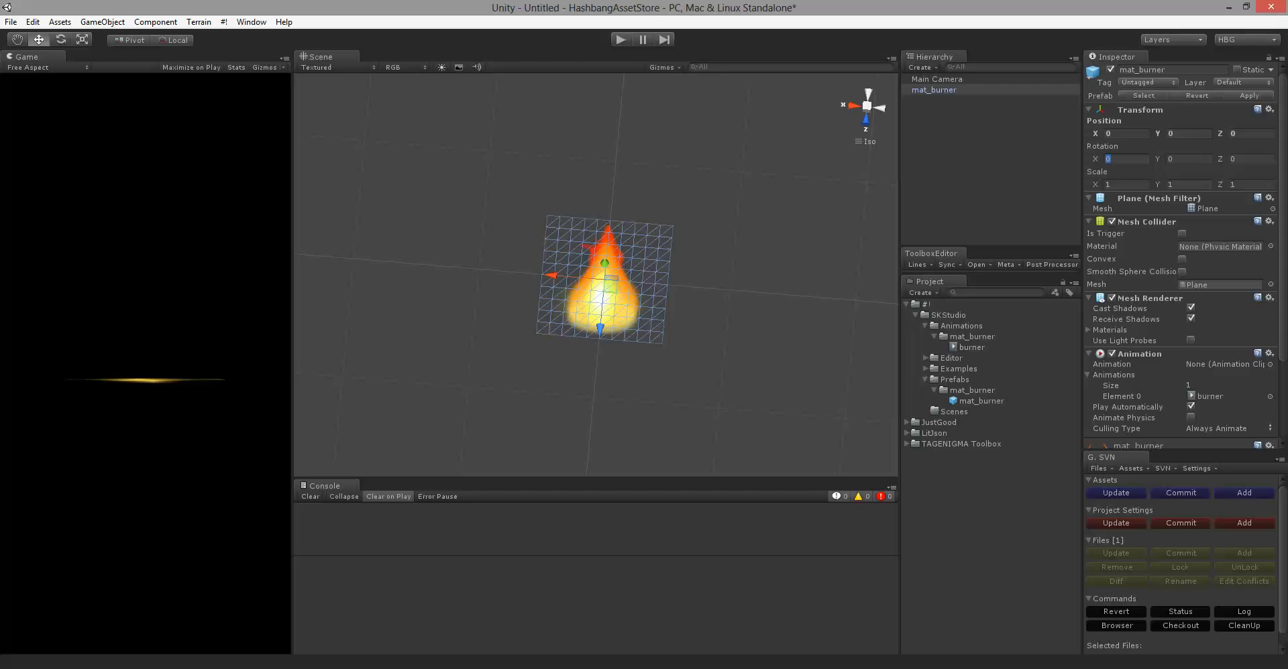
pyautogui.write('90')
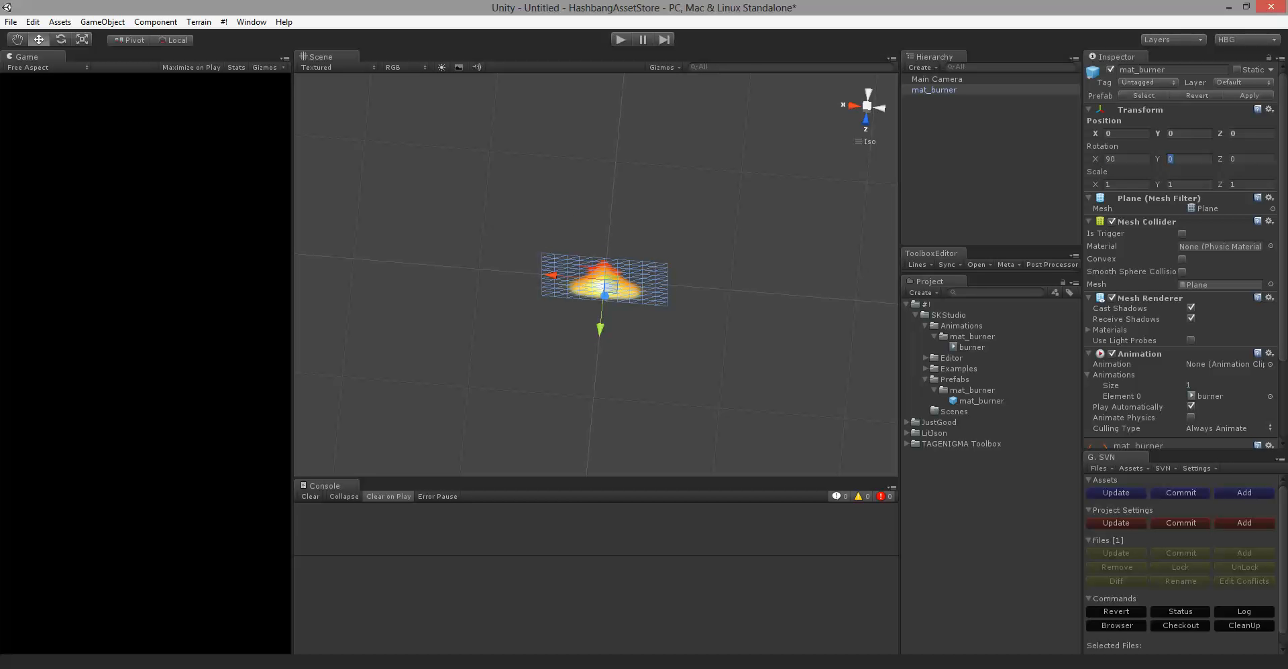
# Step: Set the mat_burner object's Y rotation to -180
pyautogui.write('-180')
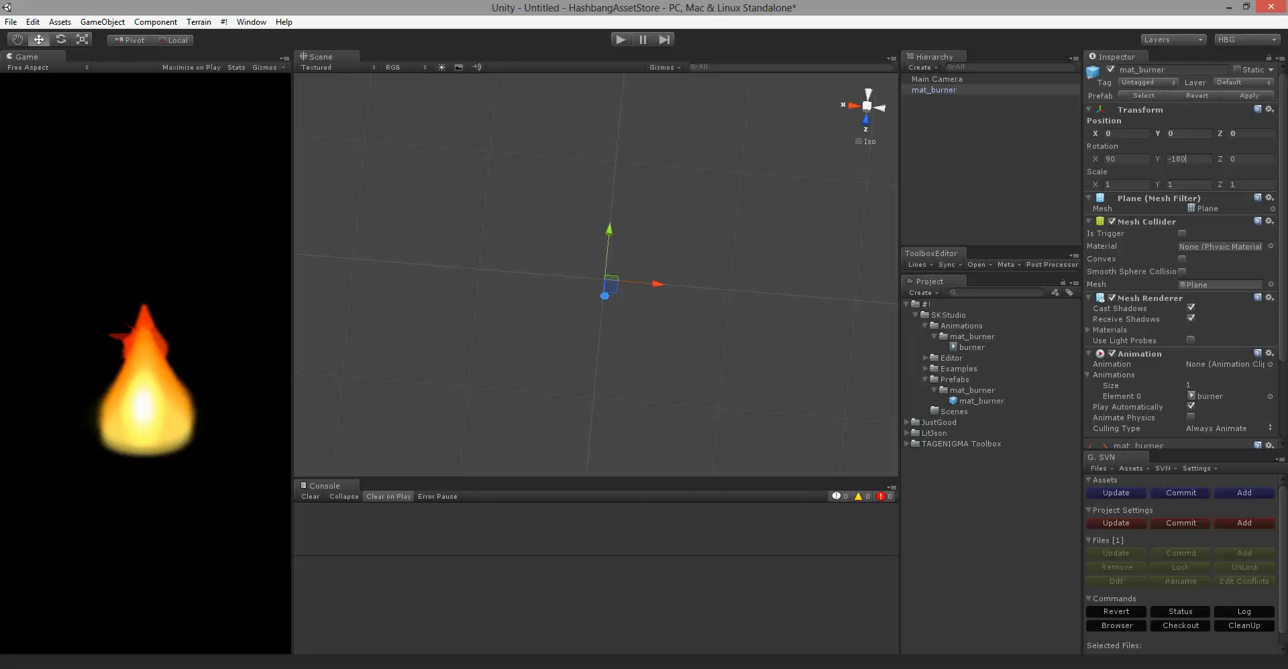
# Step: Set the burner animation clip's wrap mode to Loop and test the scene in Play mode
pyautogui.click(971, 347)
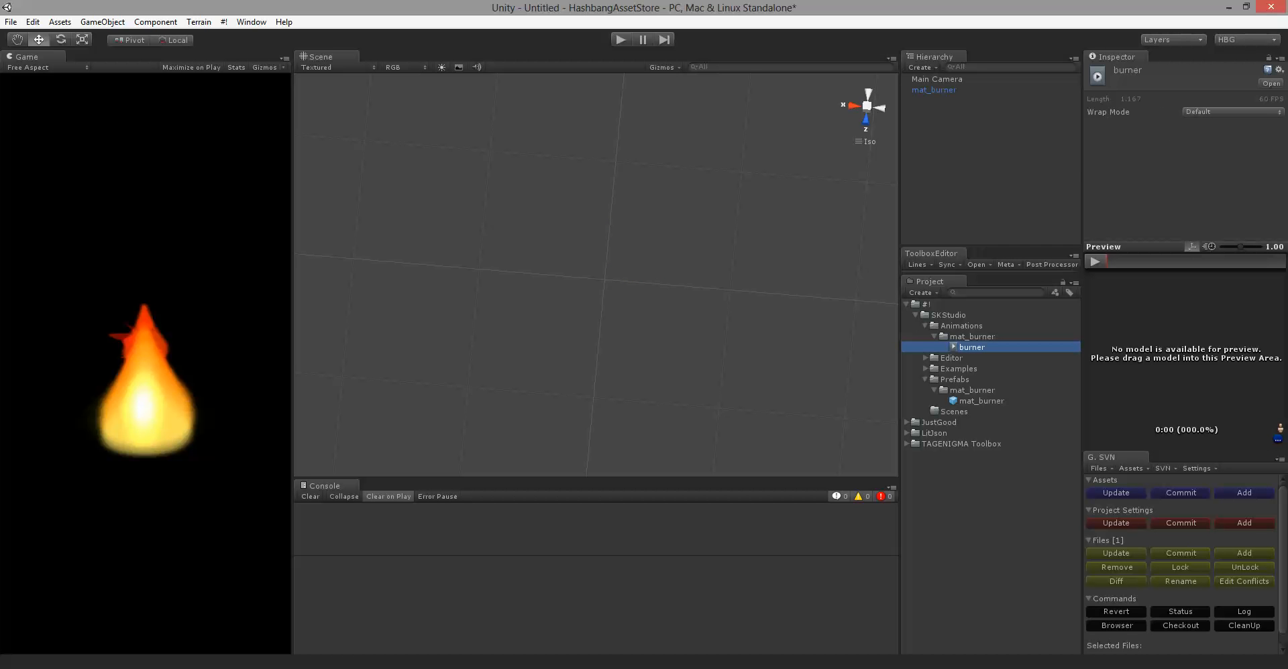
pyautogui.click(1232, 111)
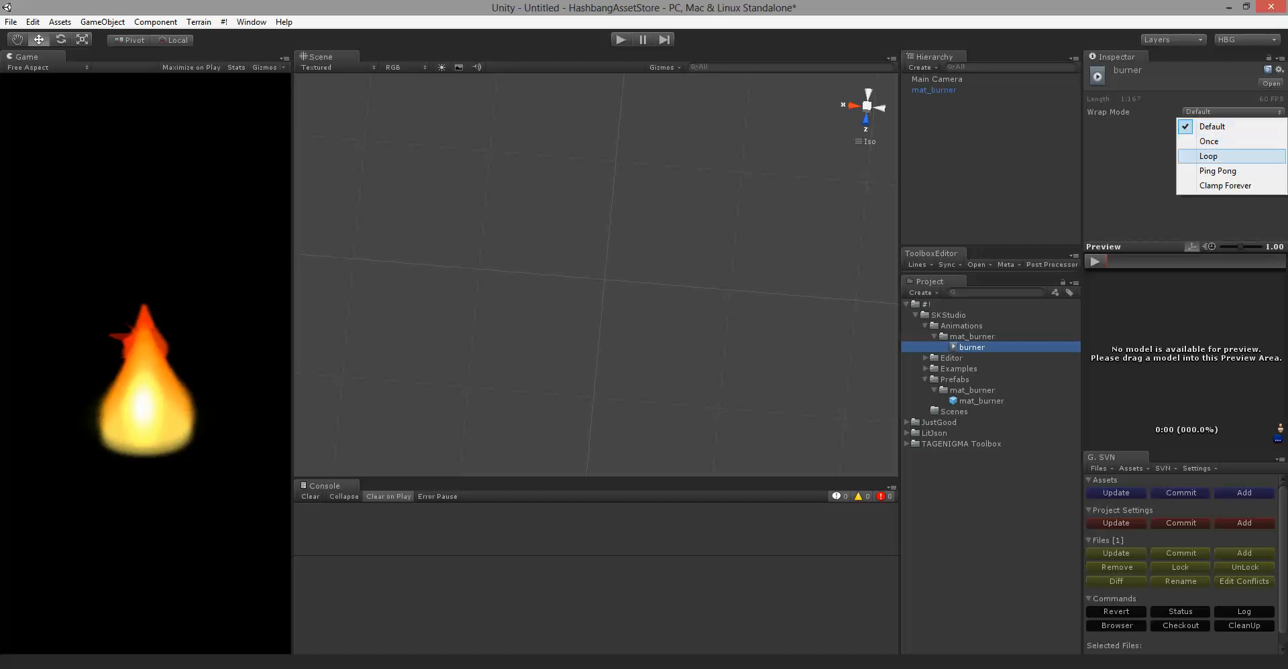
pyautogui.click(1208, 156)
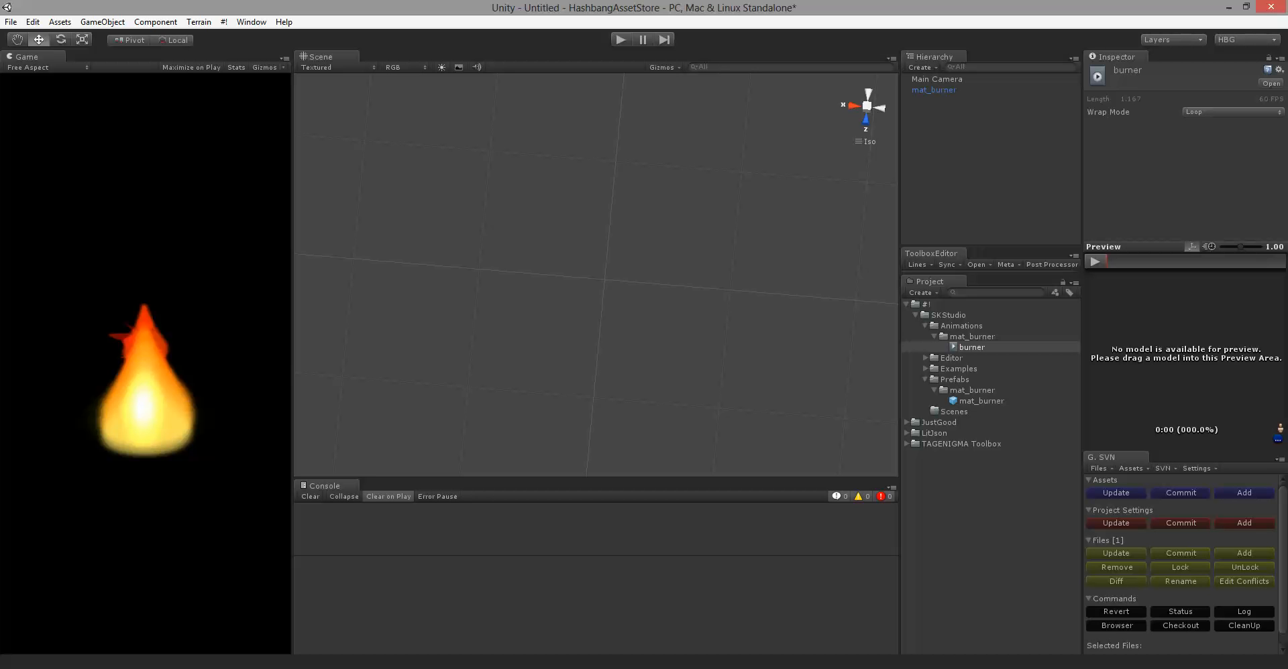
pyautogui.hotkey('ctrl', 'p')
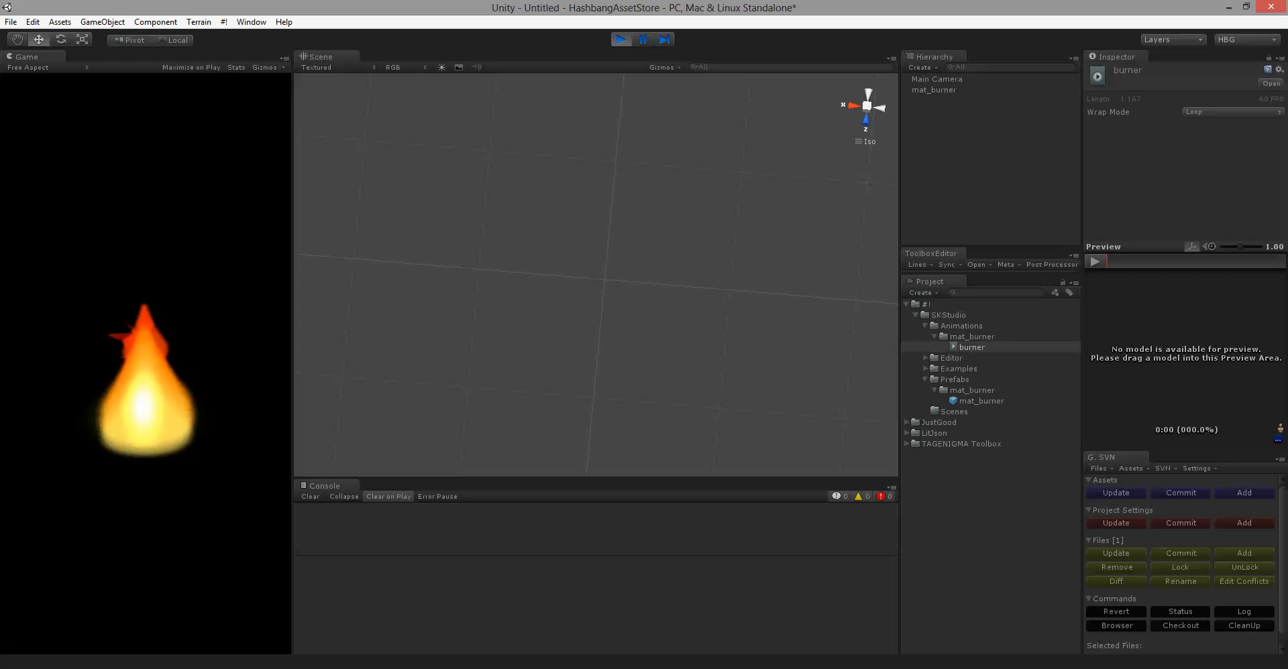
pyautogui.hotkey('ctrl', 'p')
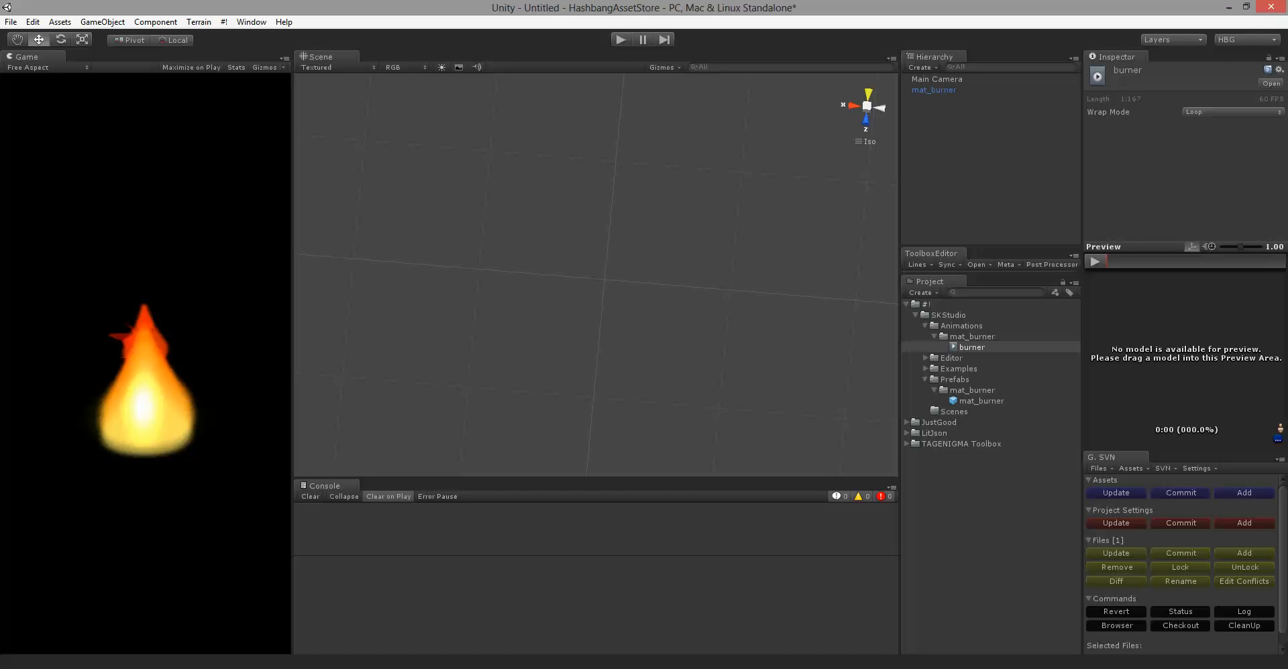
# Step: Assign the burner clip as the mat_burner object's default animation and play the scene
pyautogui.click(934, 90)
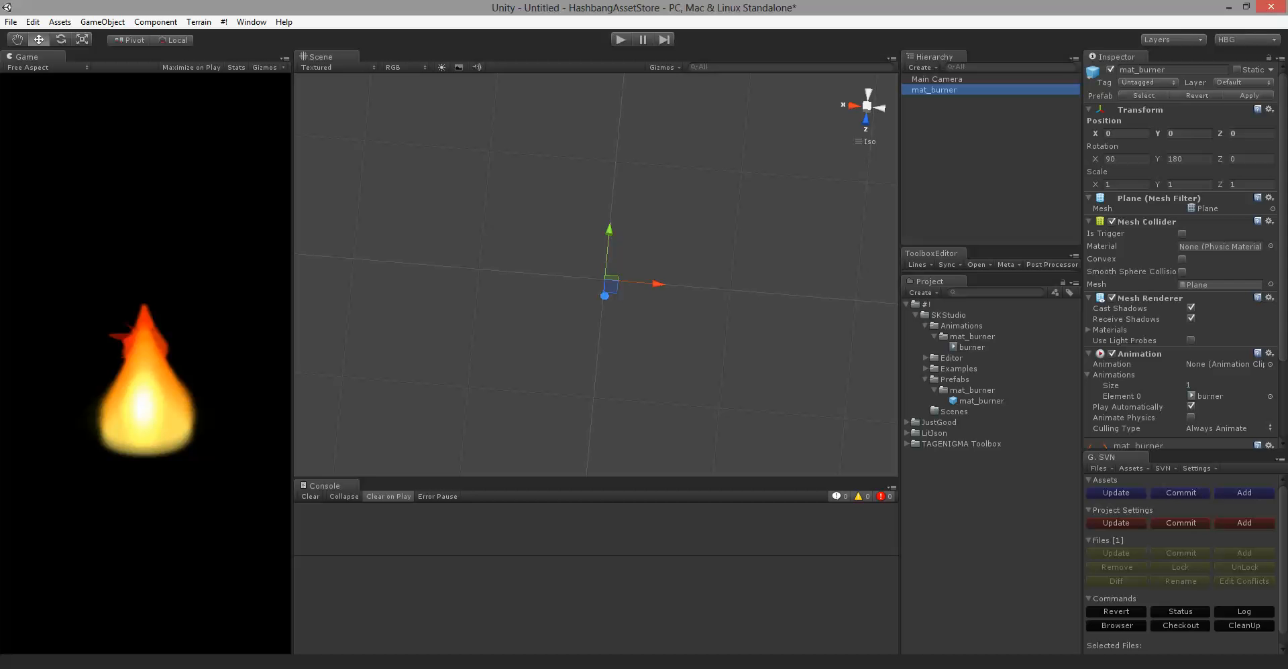
pyautogui.moveTo(971, 348); pyautogui.dragTo(1225, 364)
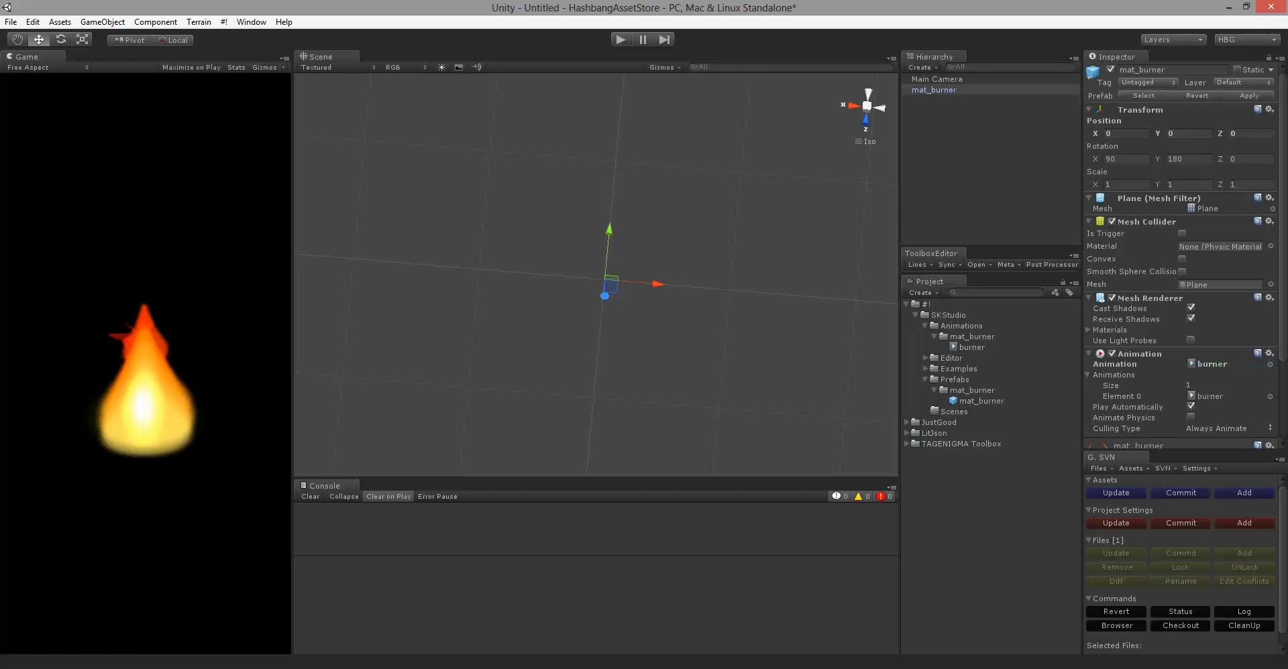
pyautogui.hotkey('ctrl', 'p')
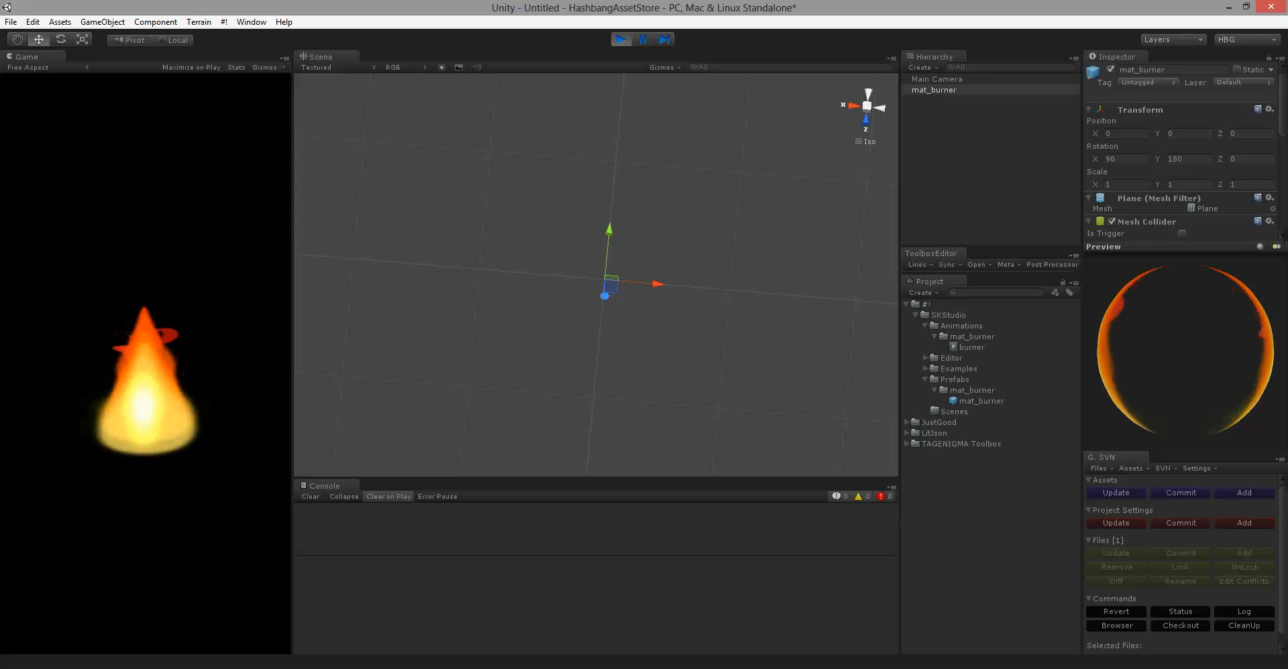
# Step: Try narrowing the mat_burner flame to an X scale of about 0.70 while the scene plays, and stop playback
pyautogui.click(933, 90)
pyautogui.click(937, 80)
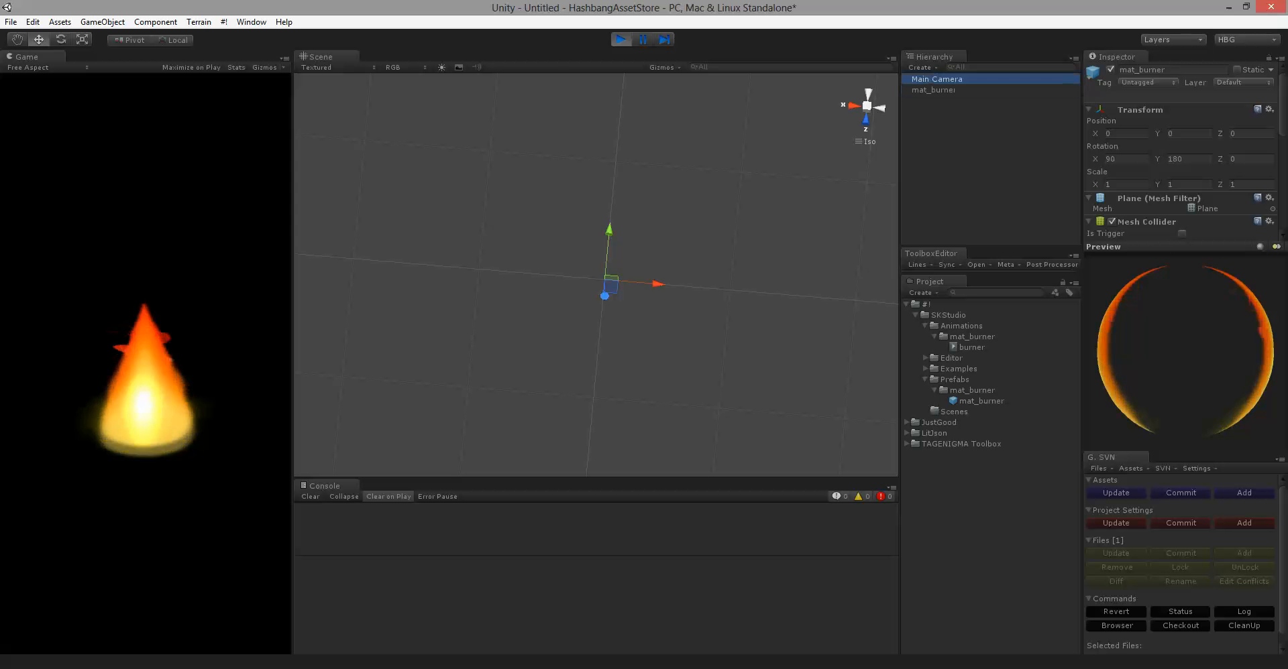
pyautogui.click(934, 90)
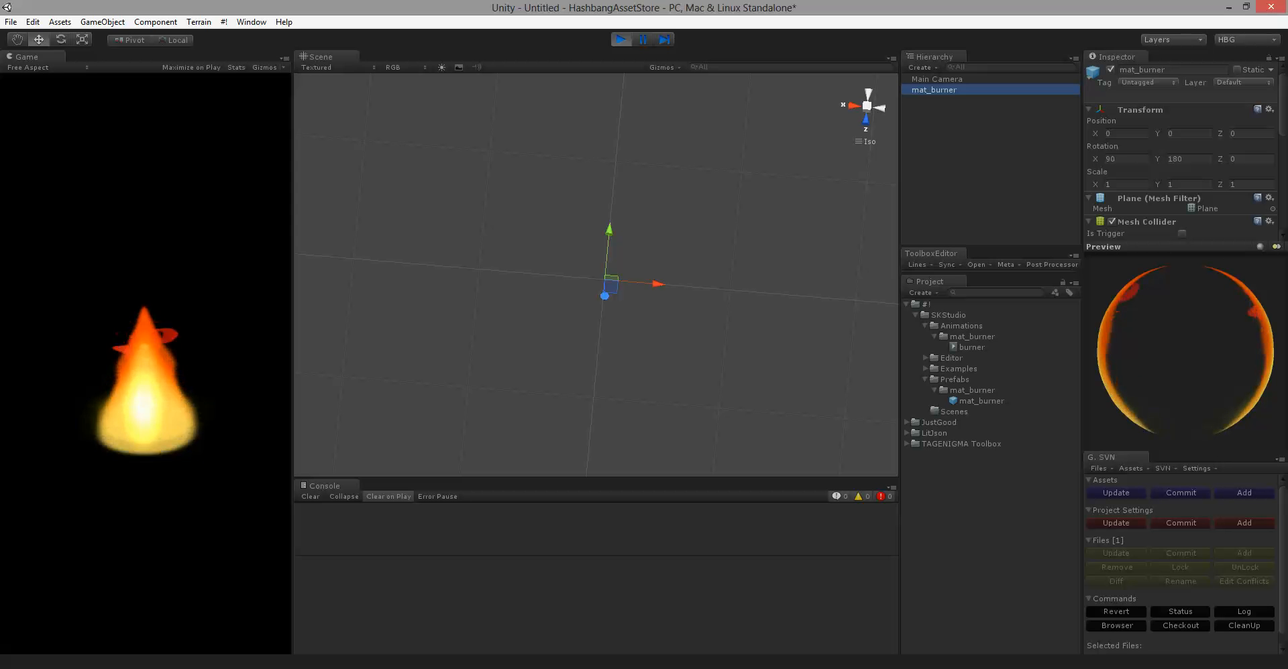
pyautogui.press('f')
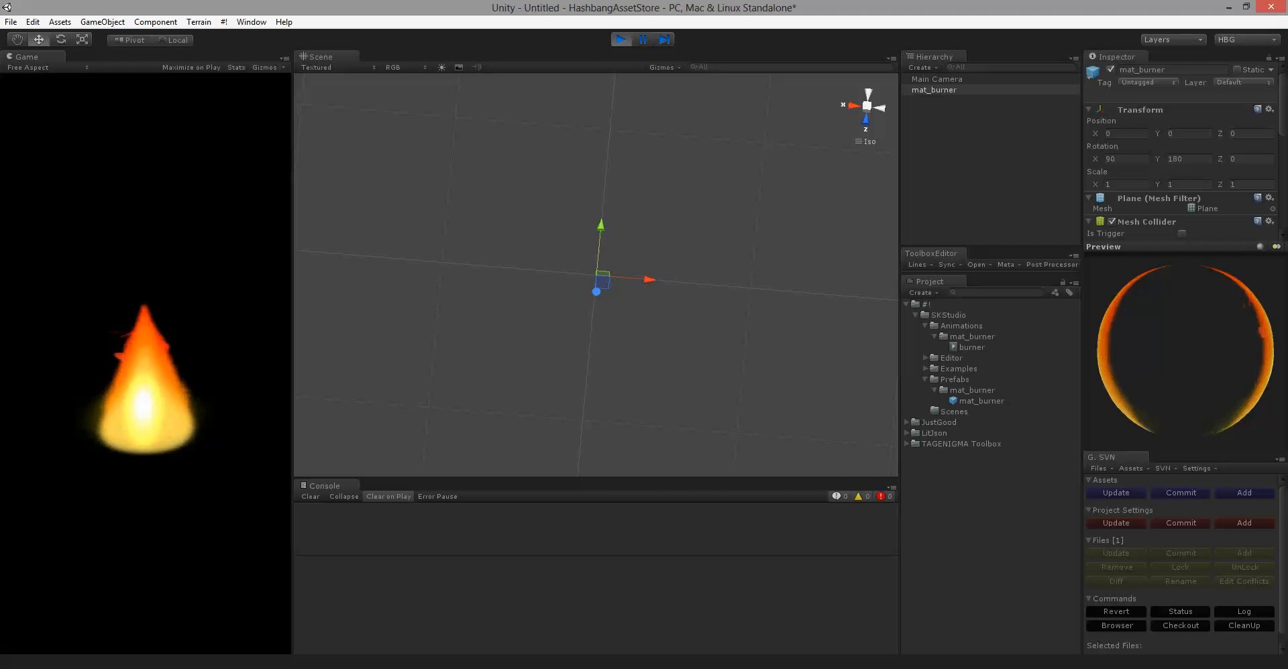
pyautogui.keyDown('alt'); pyautogui.moveTo(523, 429); pyautogui.dragTo(859, 87); pyautogui.keyUp('alt')
pyautogui.keyDown('alt'); pyautogui.moveTo(859, 269); pyautogui.dragTo(212, 272); pyautogui.keyUp('alt')
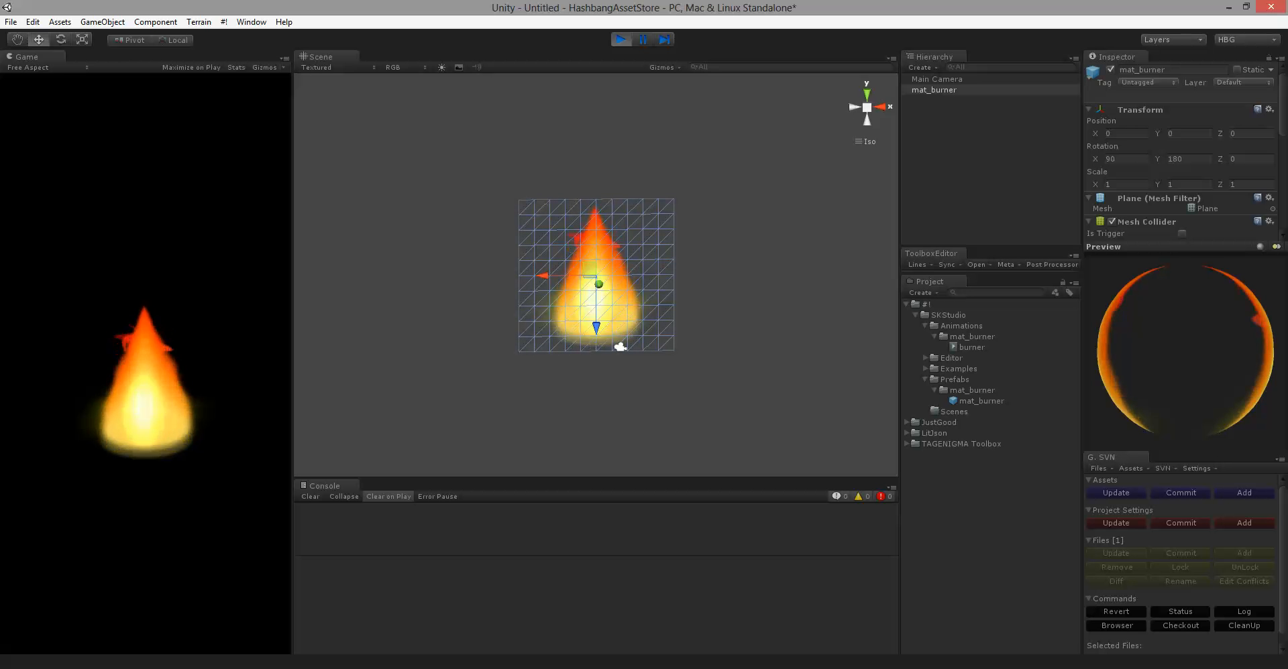
pyautogui.press('r')
pyautogui.moveTo(542, 276); pyautogui.dragTo(559, 276)
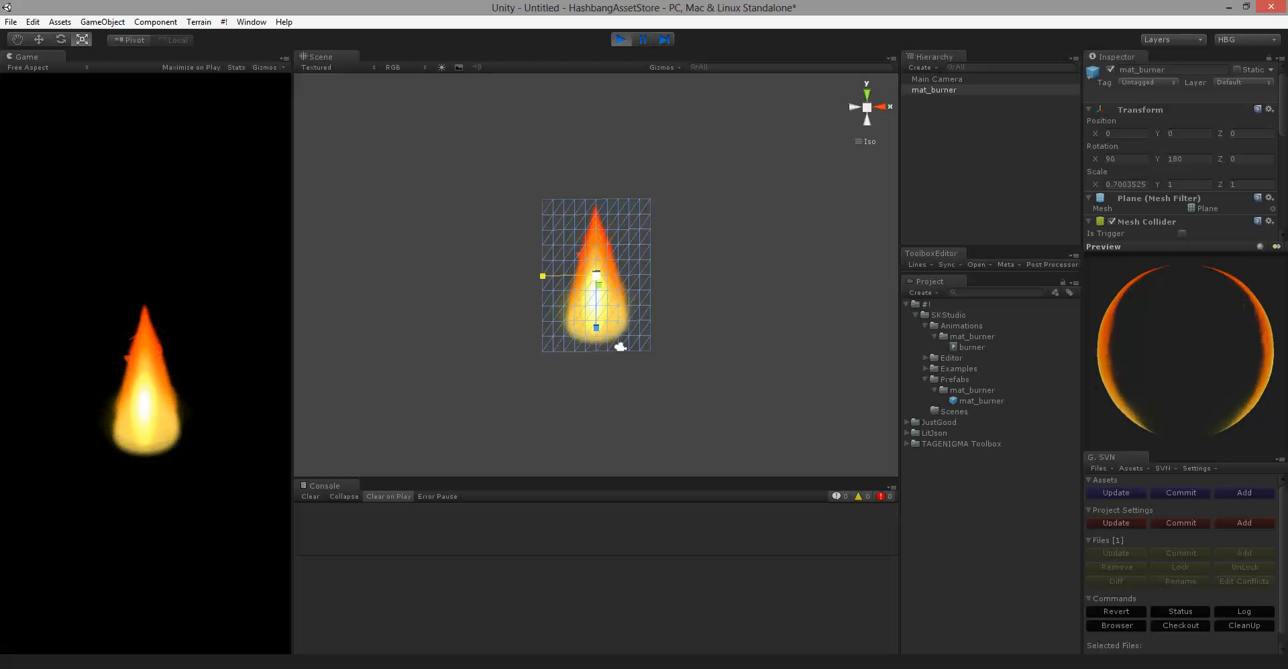
pyautogui.hotkey('ctrl', 'p')
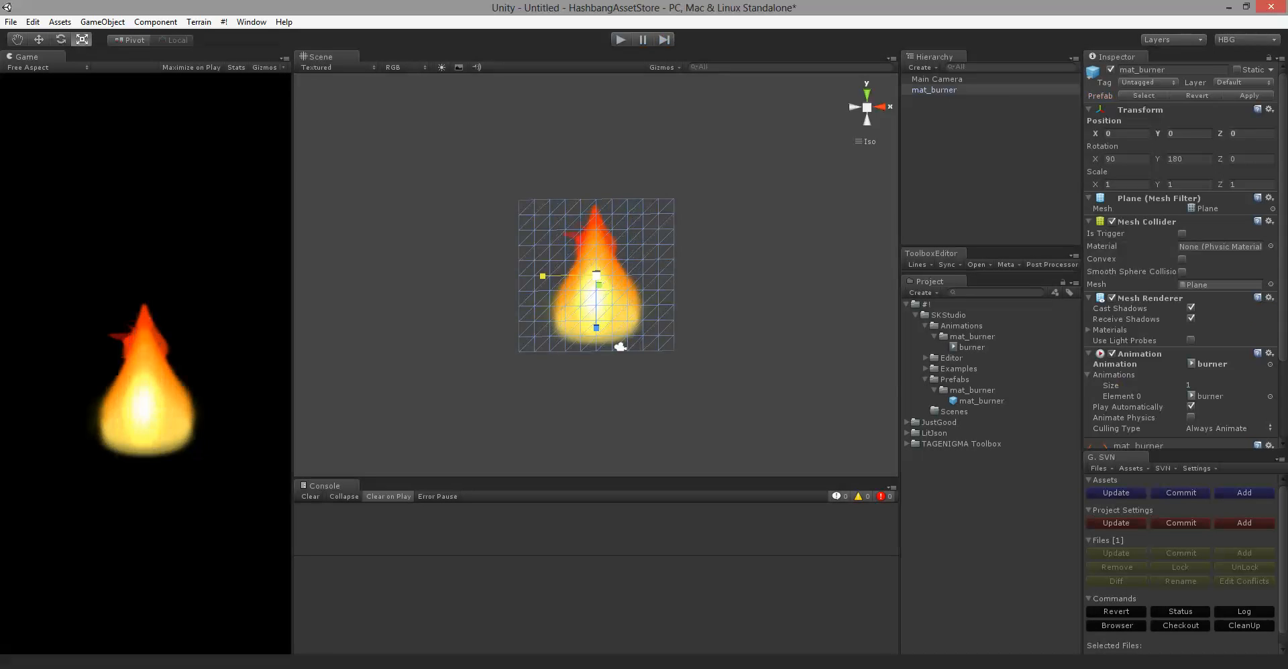
# Step: Scale the mat_burner object to about 0.74 along X, and delete it from the scene
pyautogui.moveTo(542, 276); pyautogui.dragTo(557, 276)
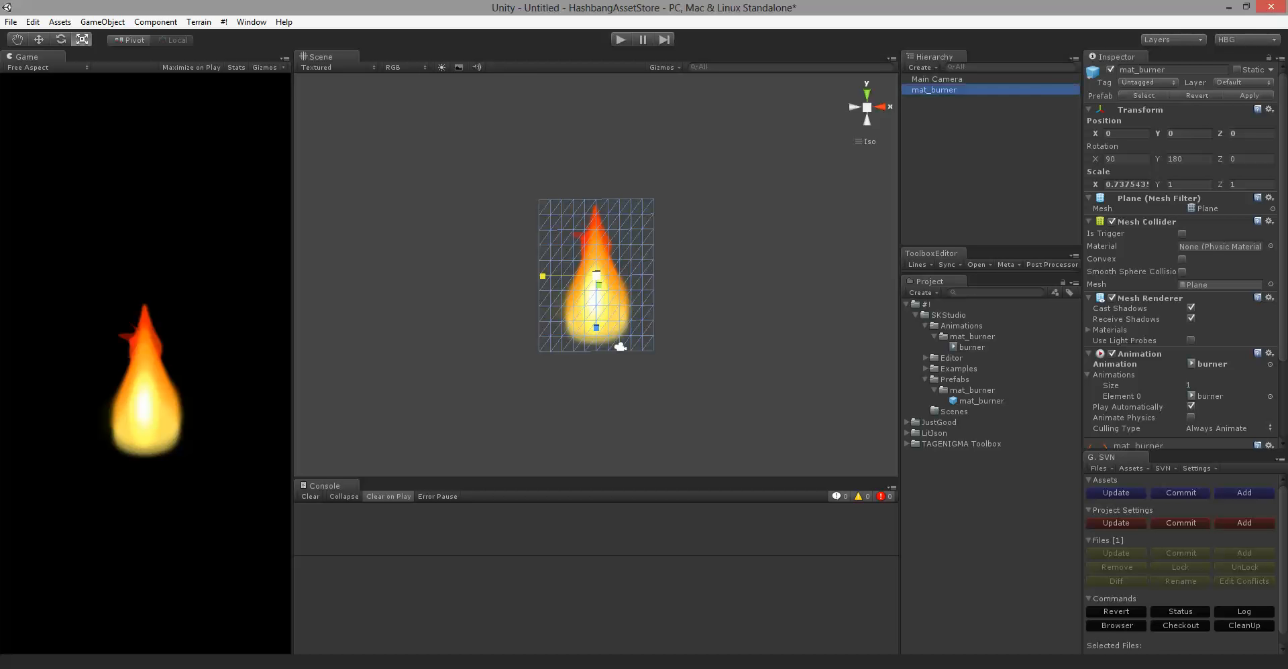
pyautogui.rightClick(952, 90)
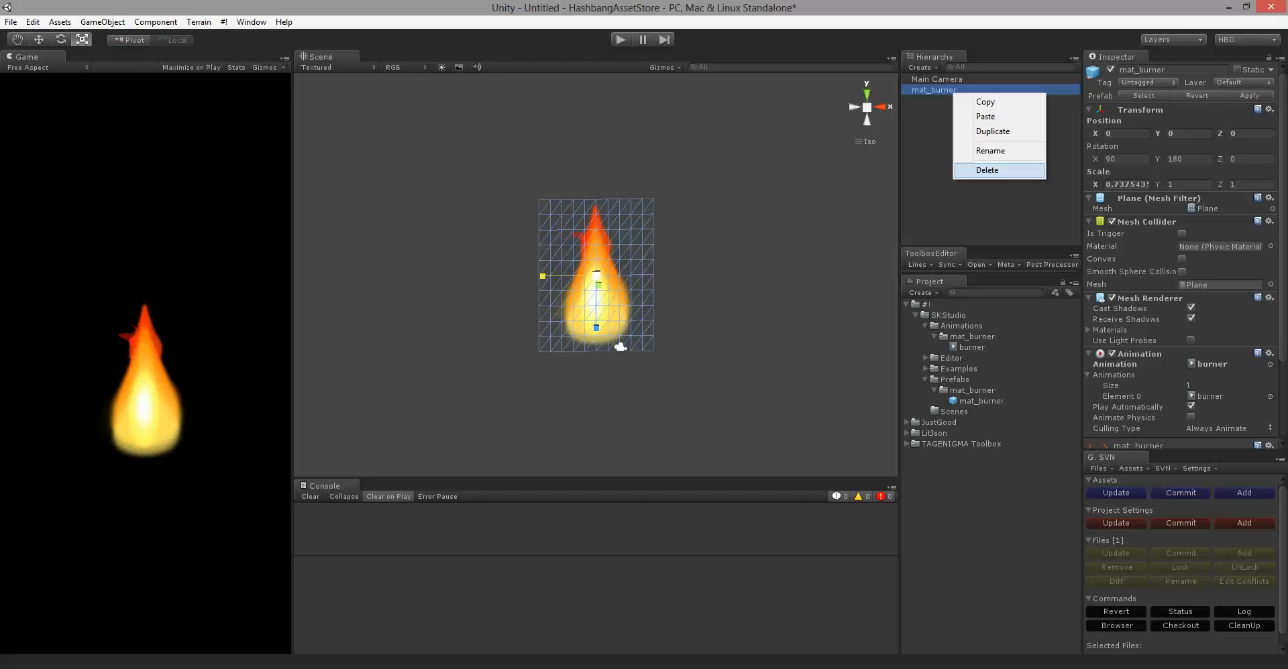
pyautogui.click(998, 170)
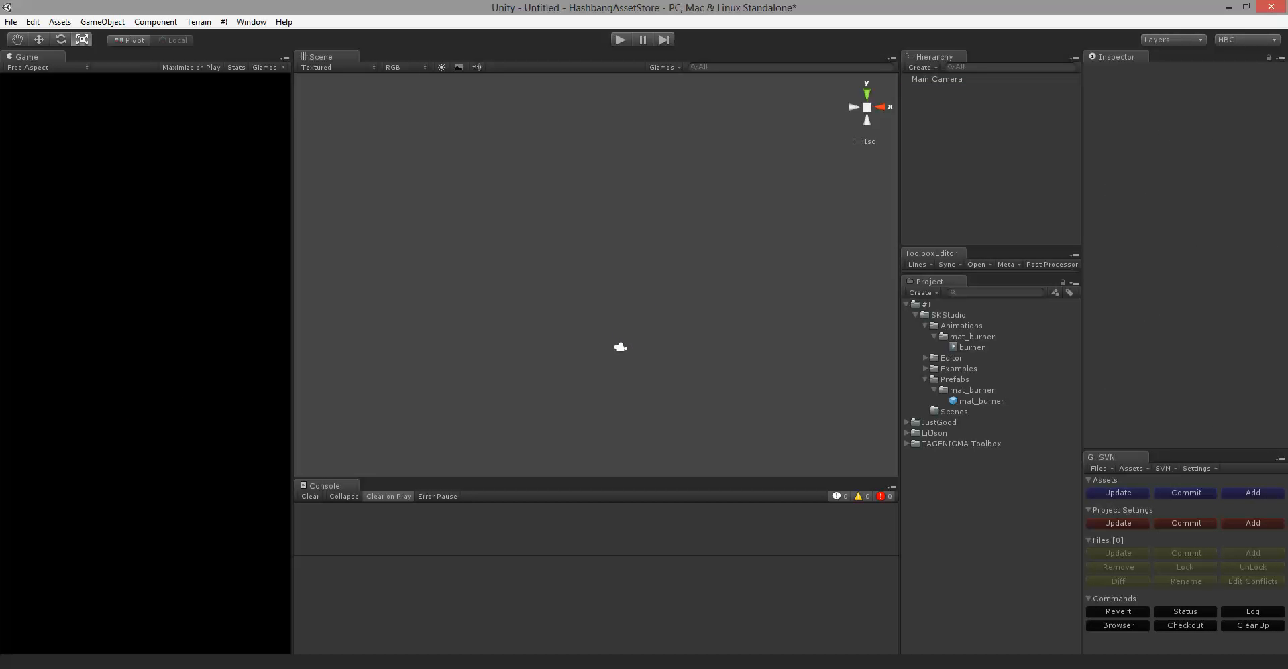
# Step: Collapse the generated burner folders and select the main-character run spritesheet among the example textures
pyautogui.click(934, 336)
pyautogui.click(935, 379)
pyautogui.click(925, 369)
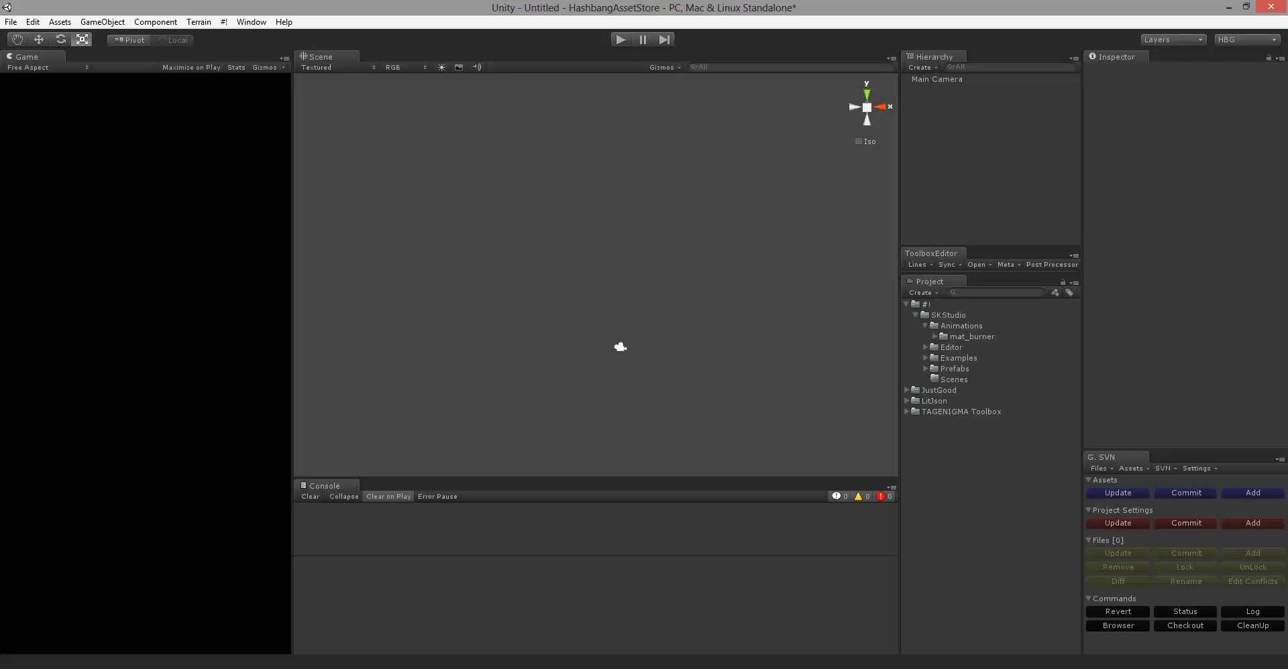
pyautogui.click(925, 358)
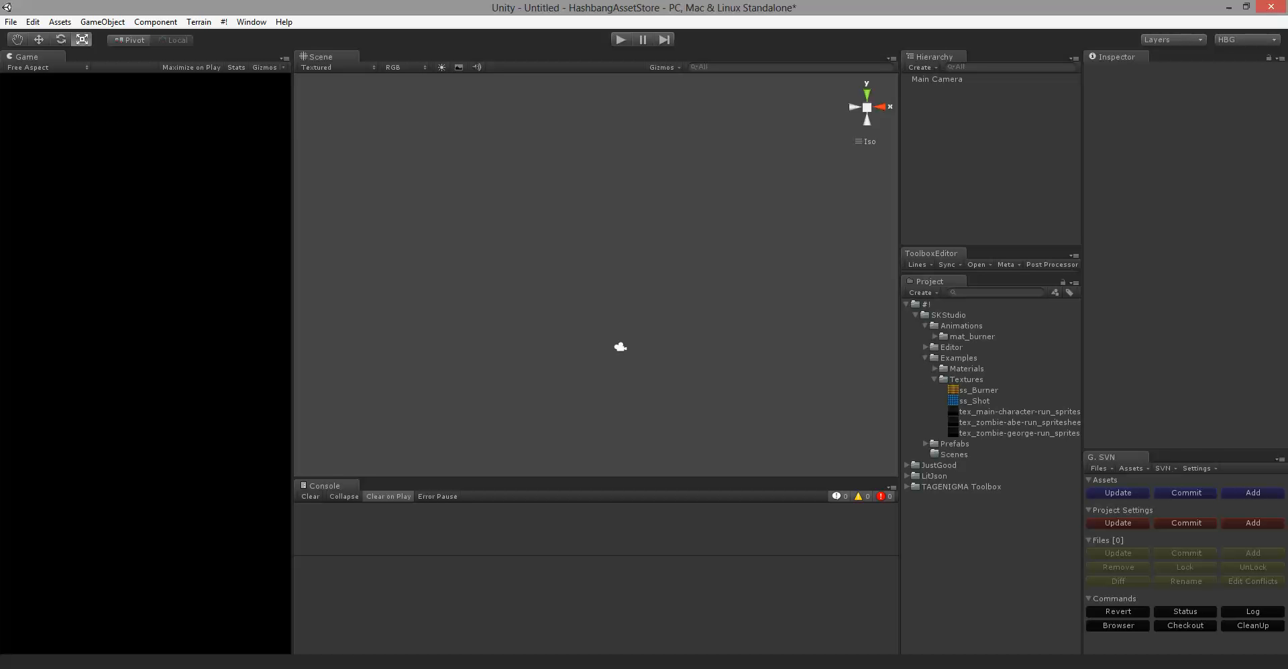
pyautogui.click(1013, 412)
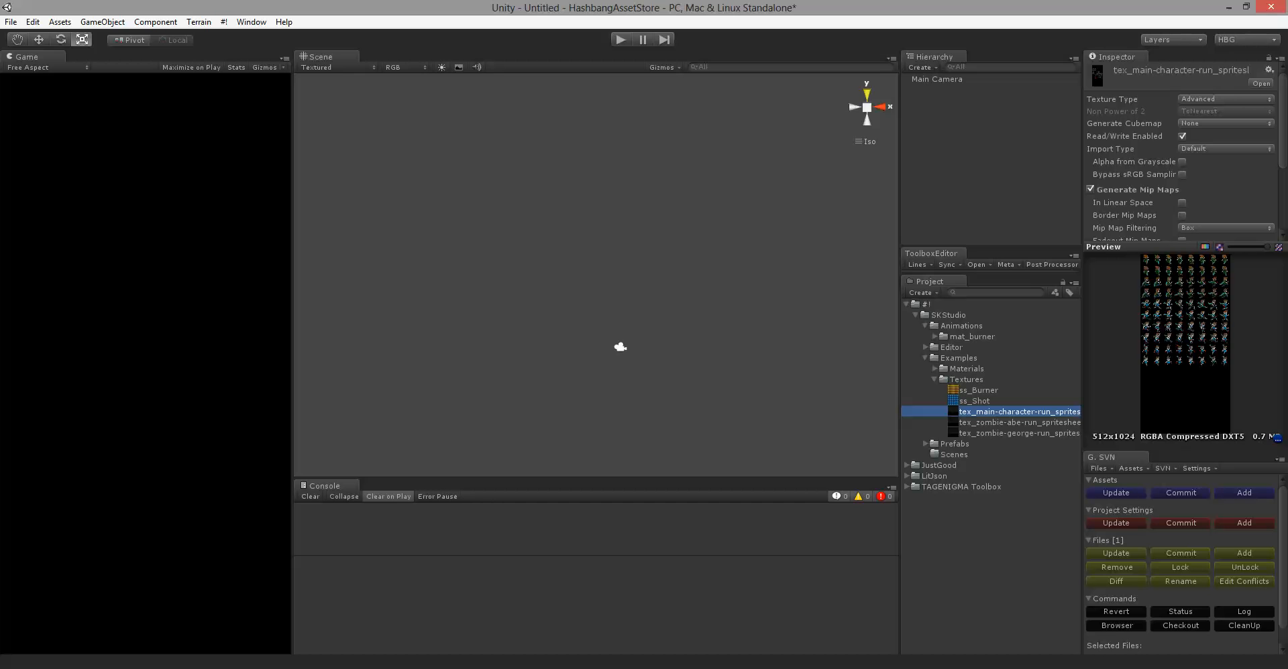
# Step: Create a new SKStudio animation from the mat_main-character-run material with 8 columns and 16 rows
pyautogui.click(224, 22)
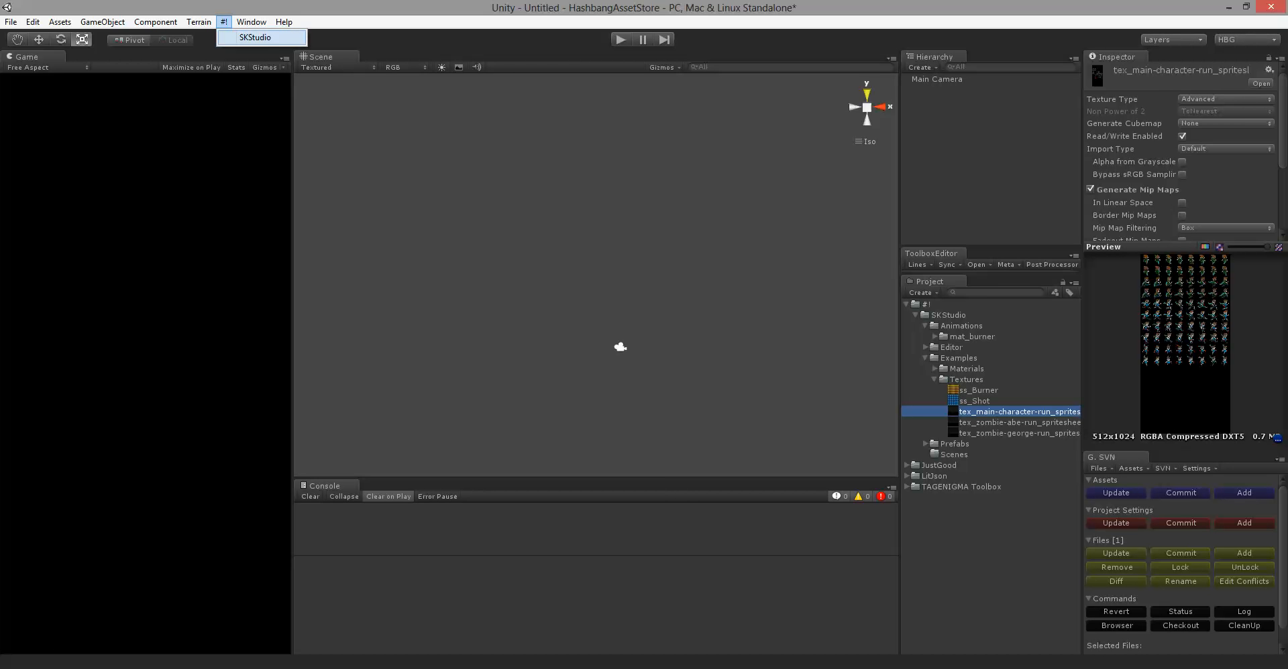
pyautogui.click(255, 37)
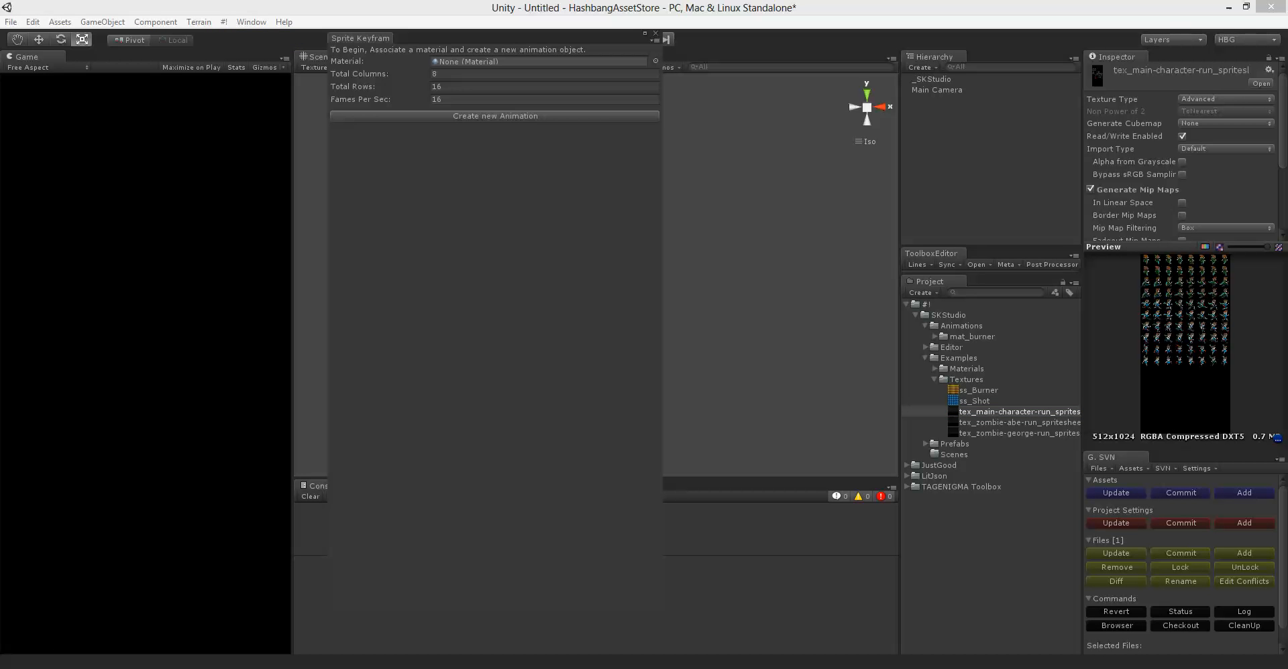
pyautogui.click(655, 61)
pyautogui.doubleClick(241, 159)
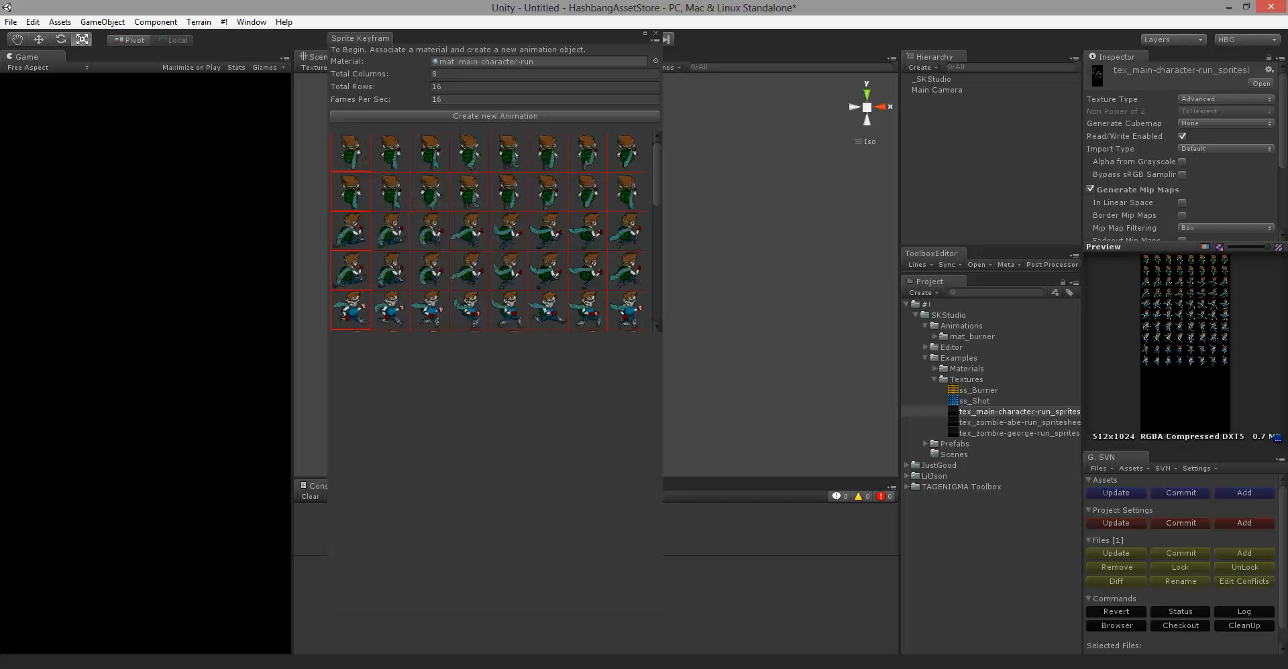
pyautogui.click(434, 73)
pyautogui.click(436, 86)
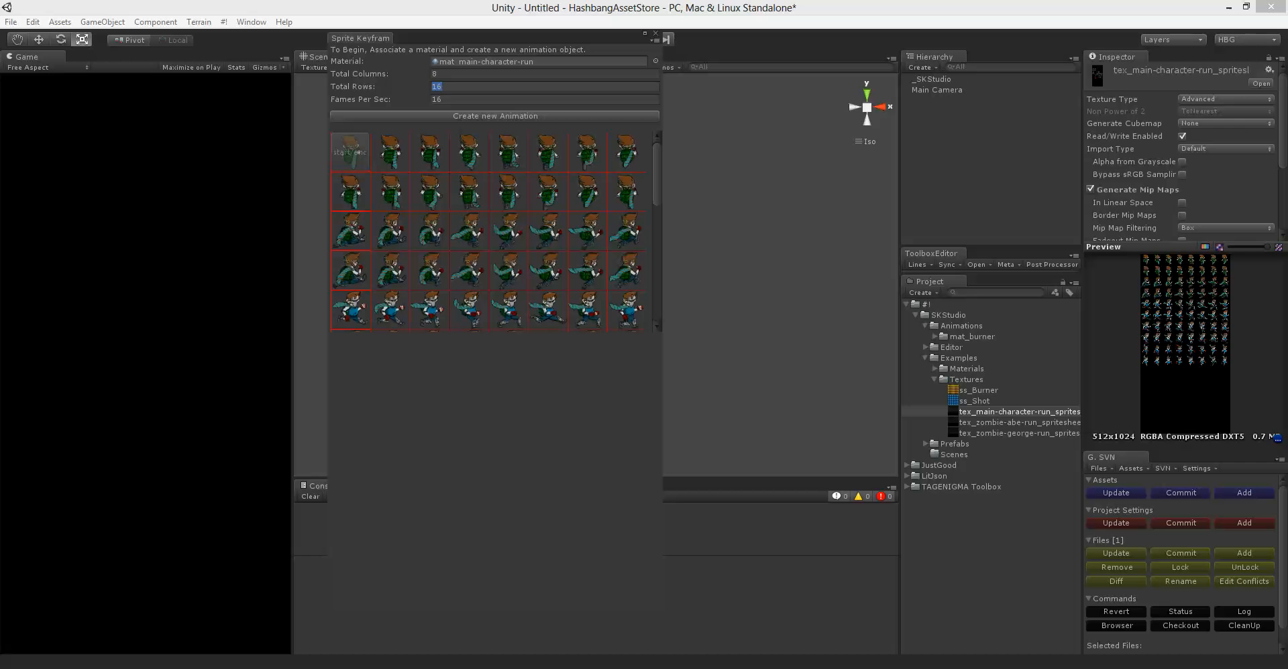
pyautogui.click(507, 116)
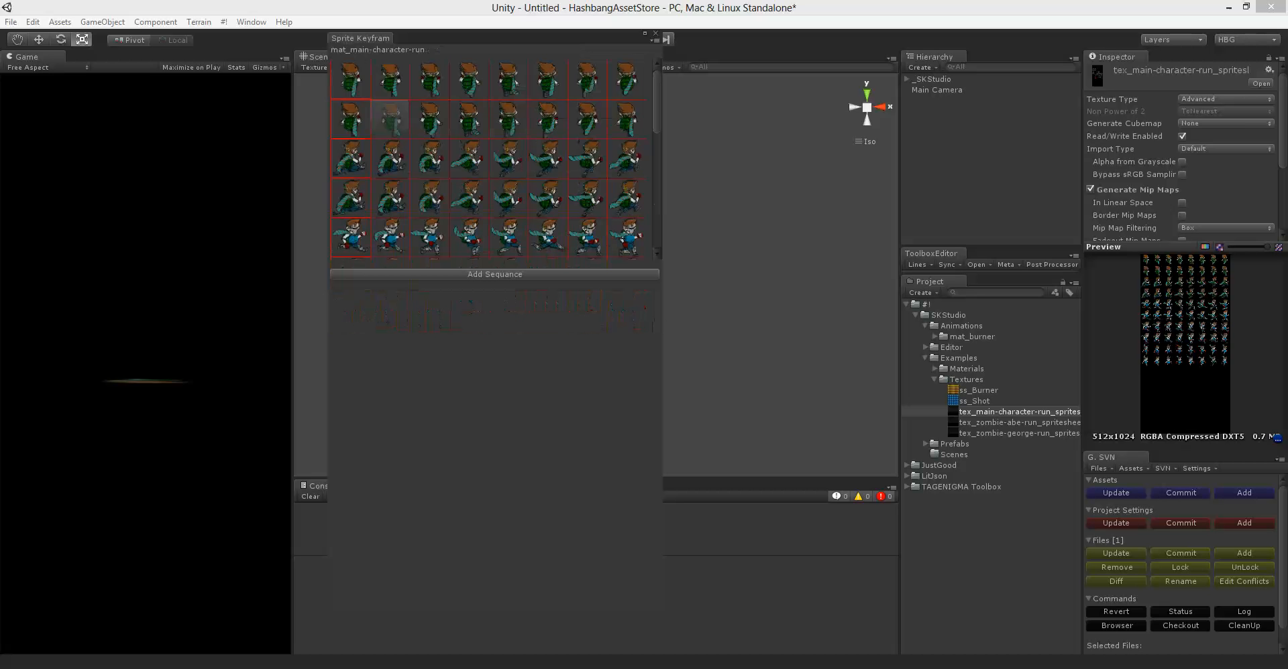
# Step: Mark the first row's first frame as Start and the second row's last as End, and add the sequence as N
pyautogui.rightClick(350, 83)
pyautogui.click(383, 91)
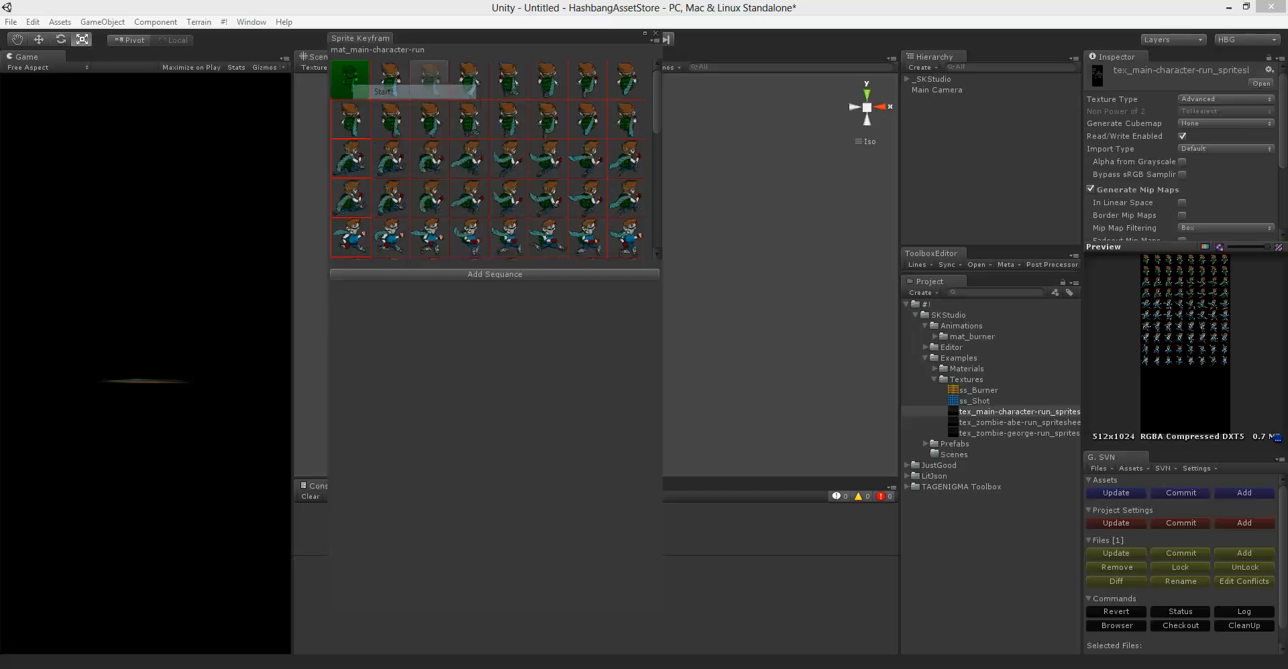
pyautogui.rightClick(630, 121)
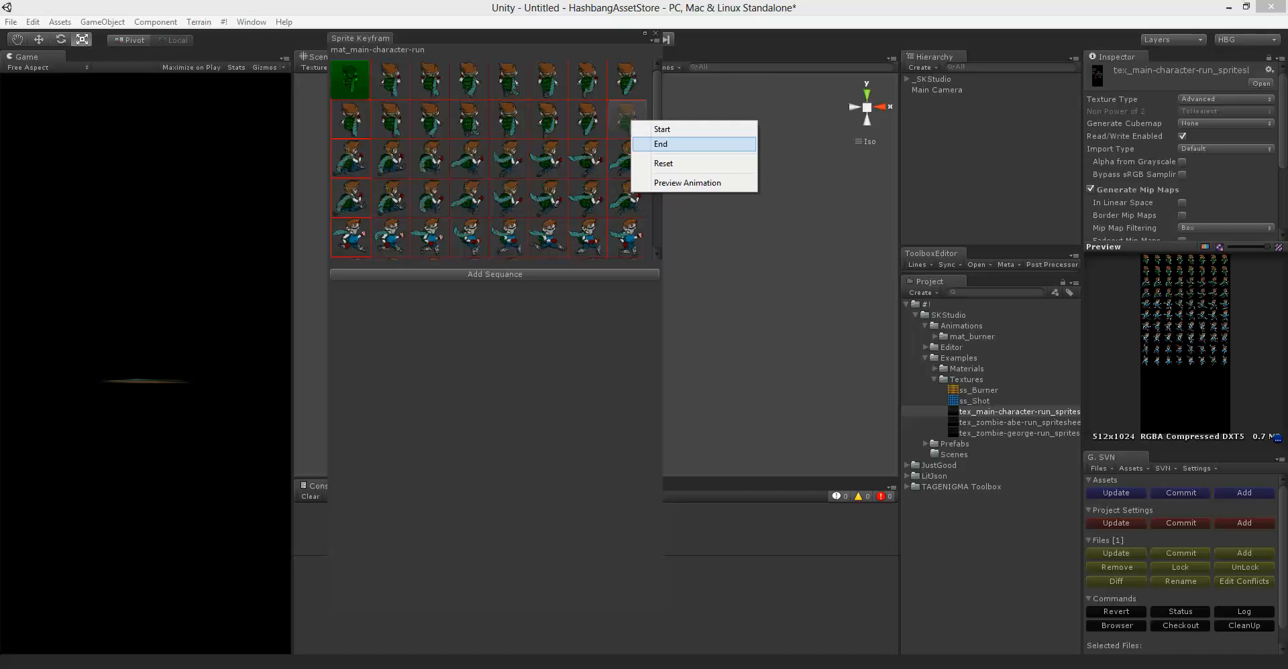
pyautogui.click(691, 144)
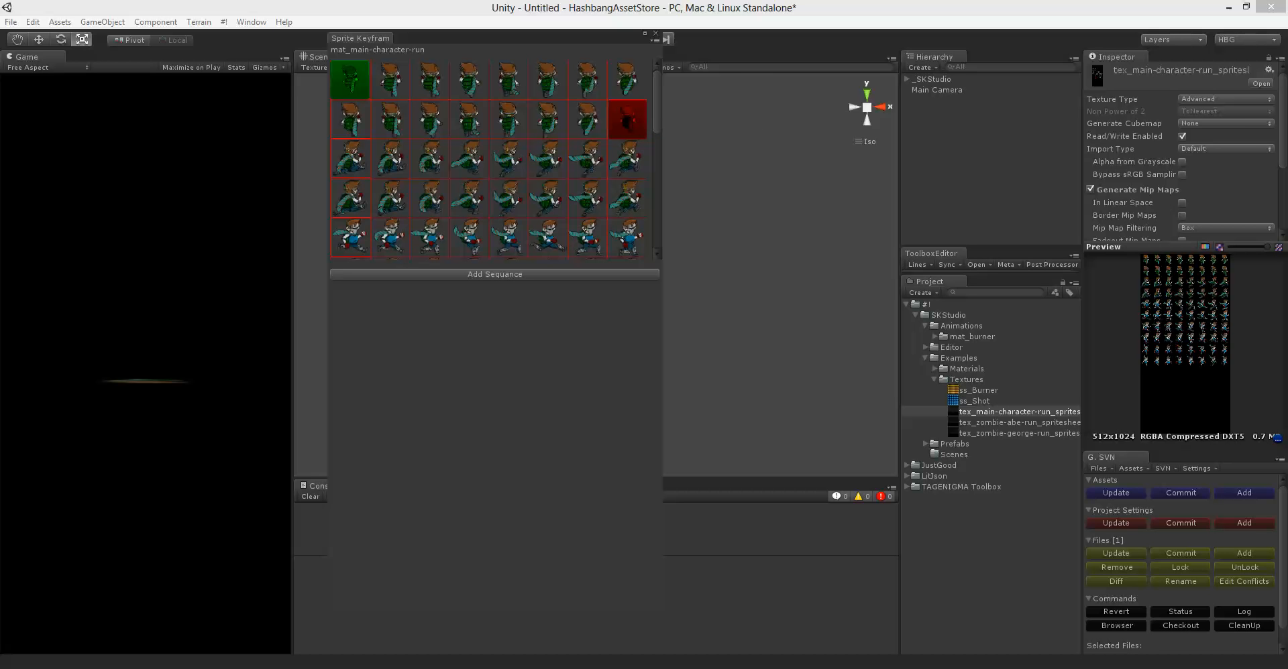
pyautogui.click(495, 275)
pyautogui.write('N')
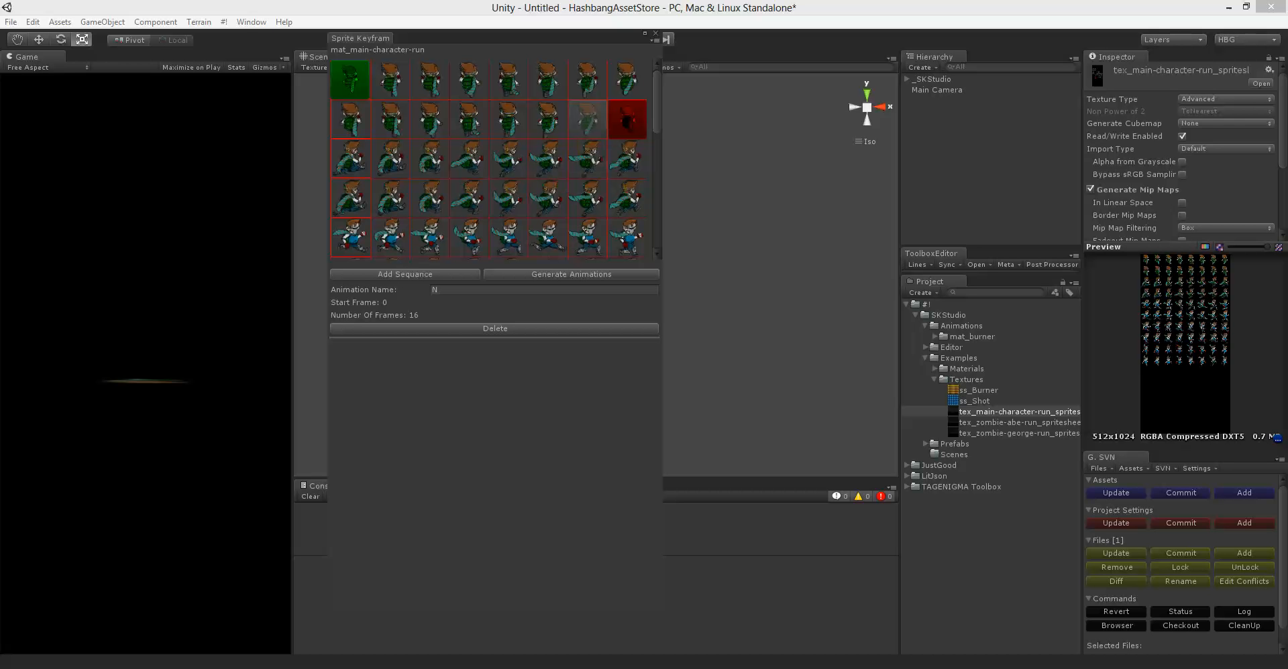
# Step: Preview the animation made from the first two sprite rows
pyautogui.rightClick(588, 119)
pyautogui.click(624, 182)
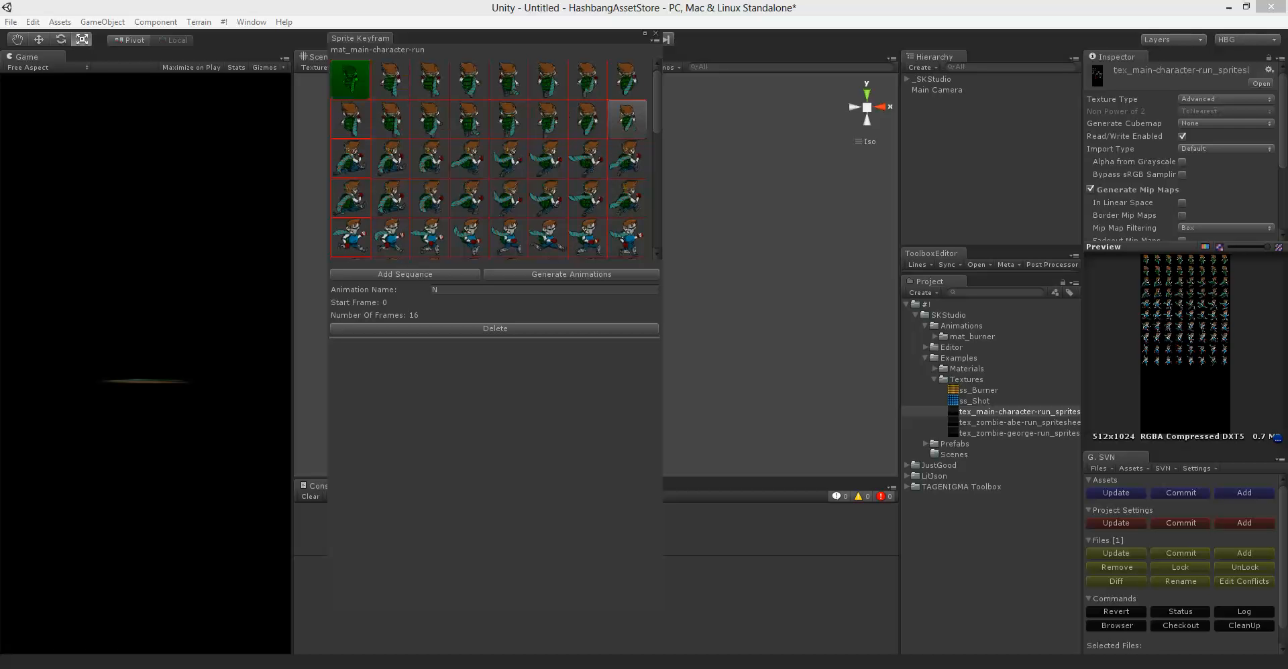
pyautogui.click(627, 119)
pyautogui.rightClick(631, 111)
pyautogui.click(671, 177)
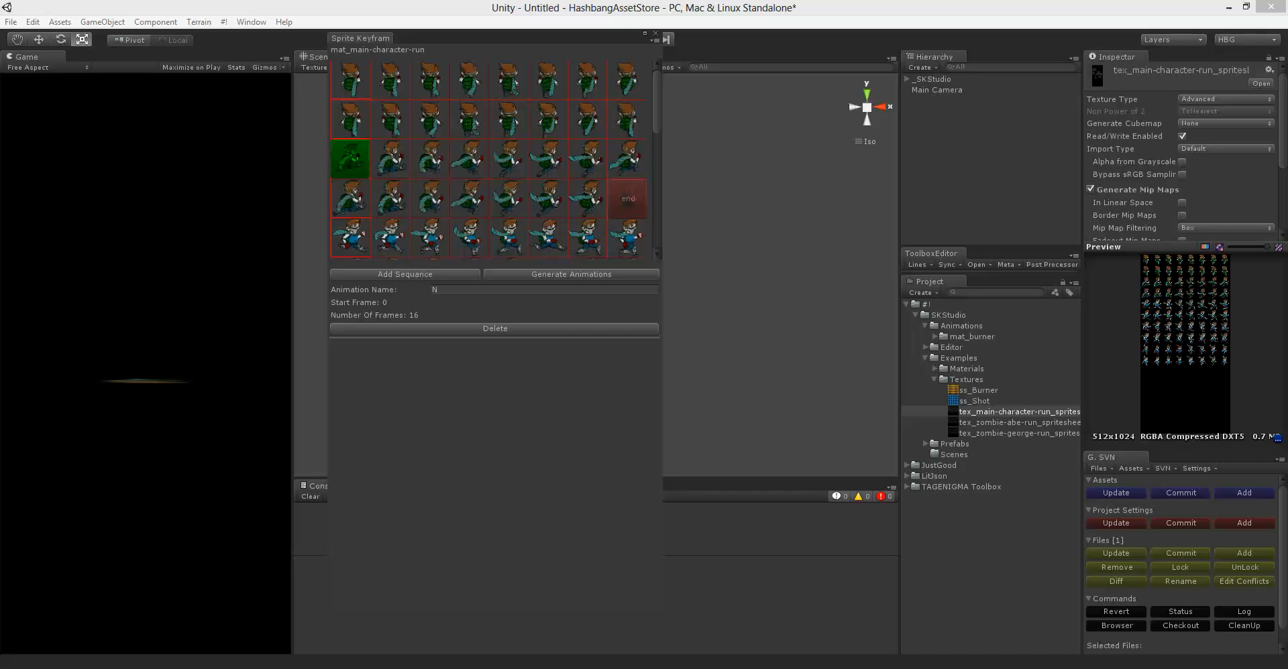
# Step: Add the frames of the third and fourth sprite rows as a new sequence named NE
pyautogui.click(405, 275)
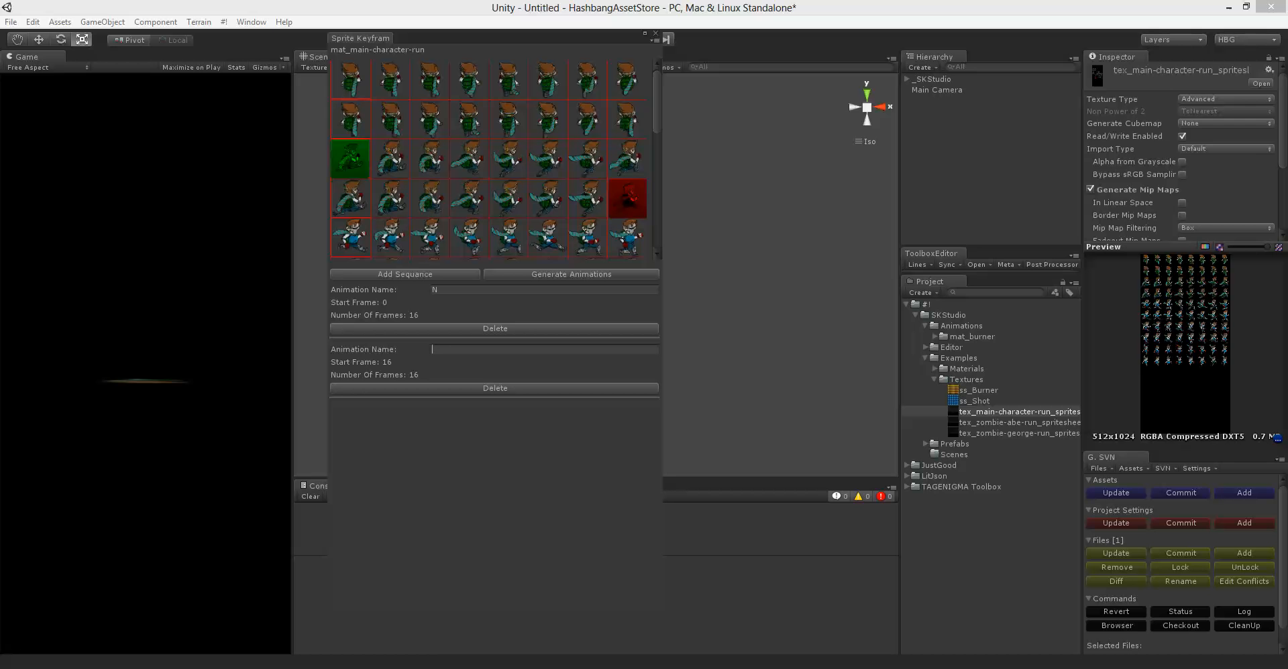
pyautogui.write('NE')
# Step: Mark the fifth row's first frame as Start and the sixth row's last as End, and preview the animation
pyautogui.scroll(-2, 548, 198)
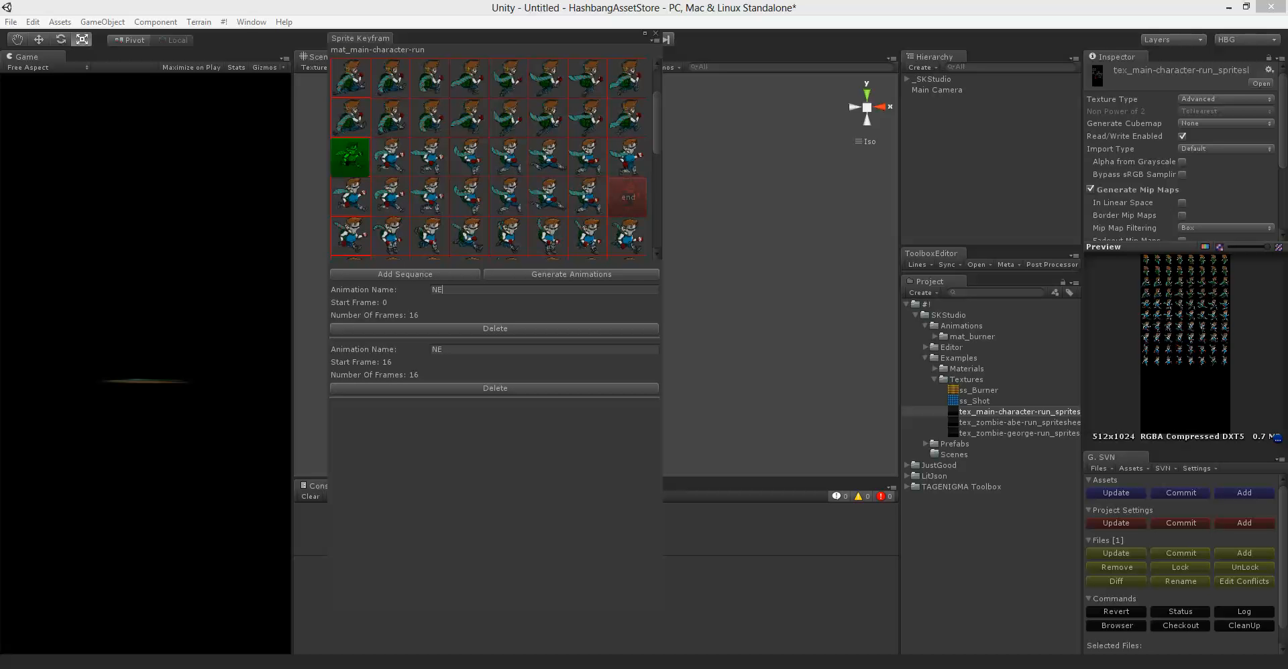
pyautogui.rightClick(628, 199)
pyautogui.click(664, 265)
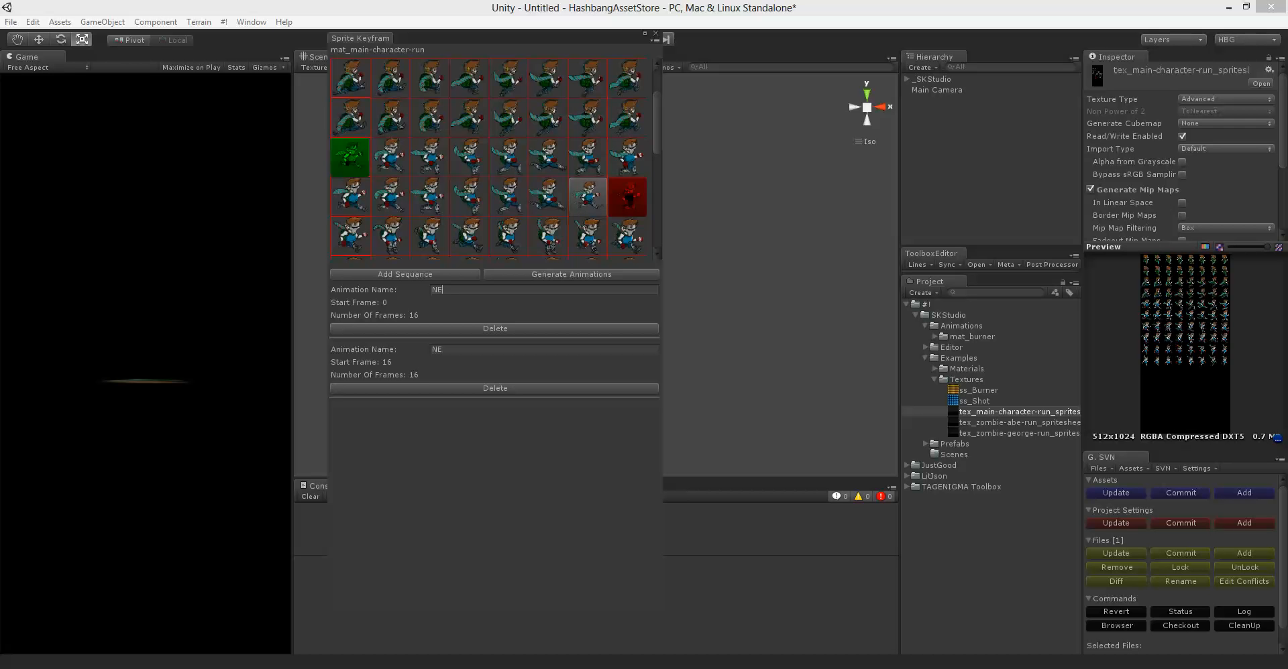
# Step: Add the marked frames of the fifth and sixth sprite rows as a sequence named E and generate the animations
pyautogui.click(679, 266)
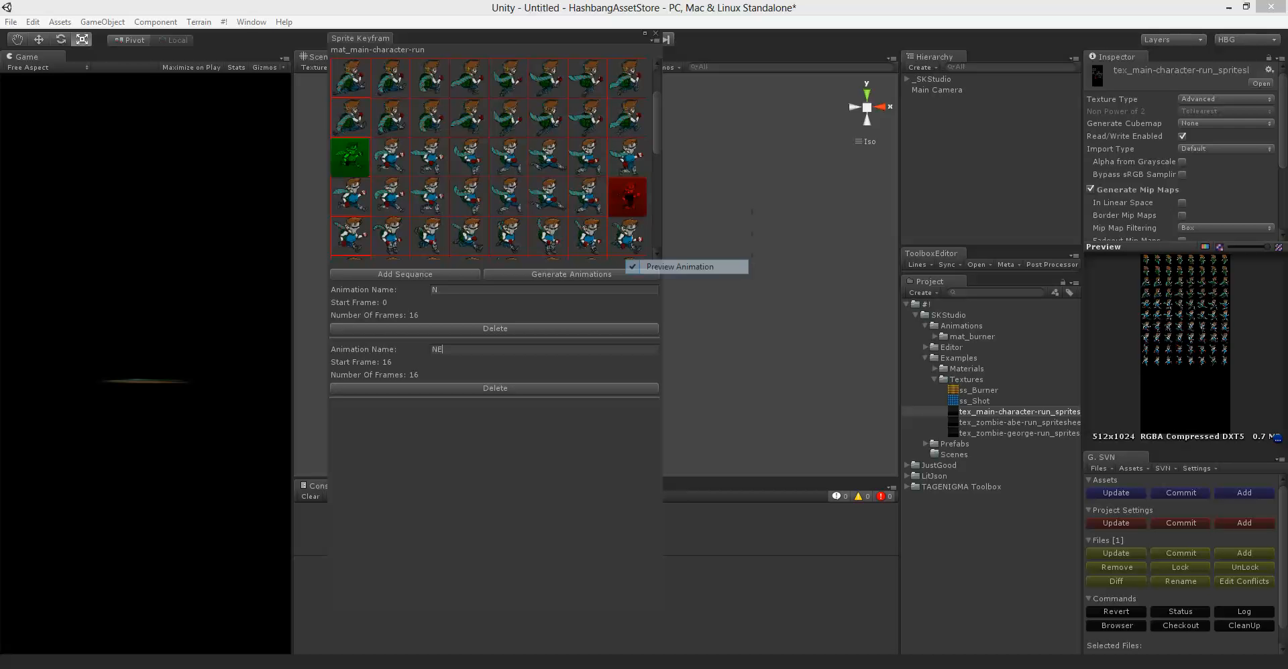
pyautogui.click(404, 274)
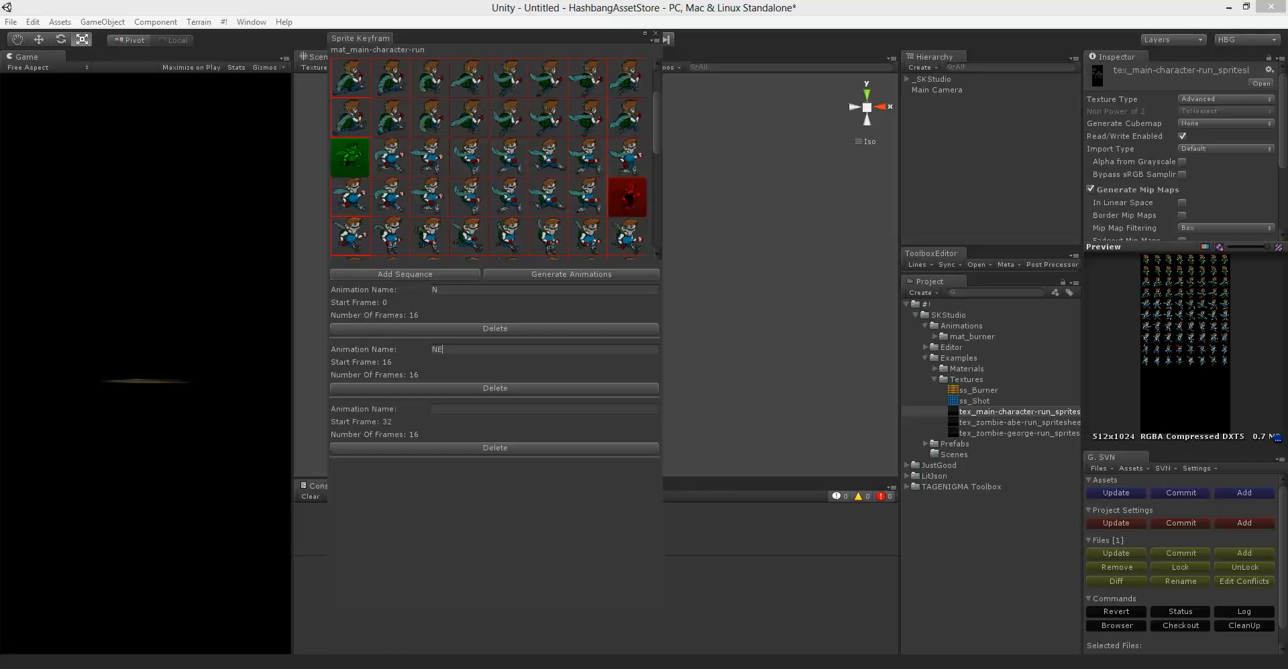
pyautogui.write('E')
pyautogui.click(571, 274)
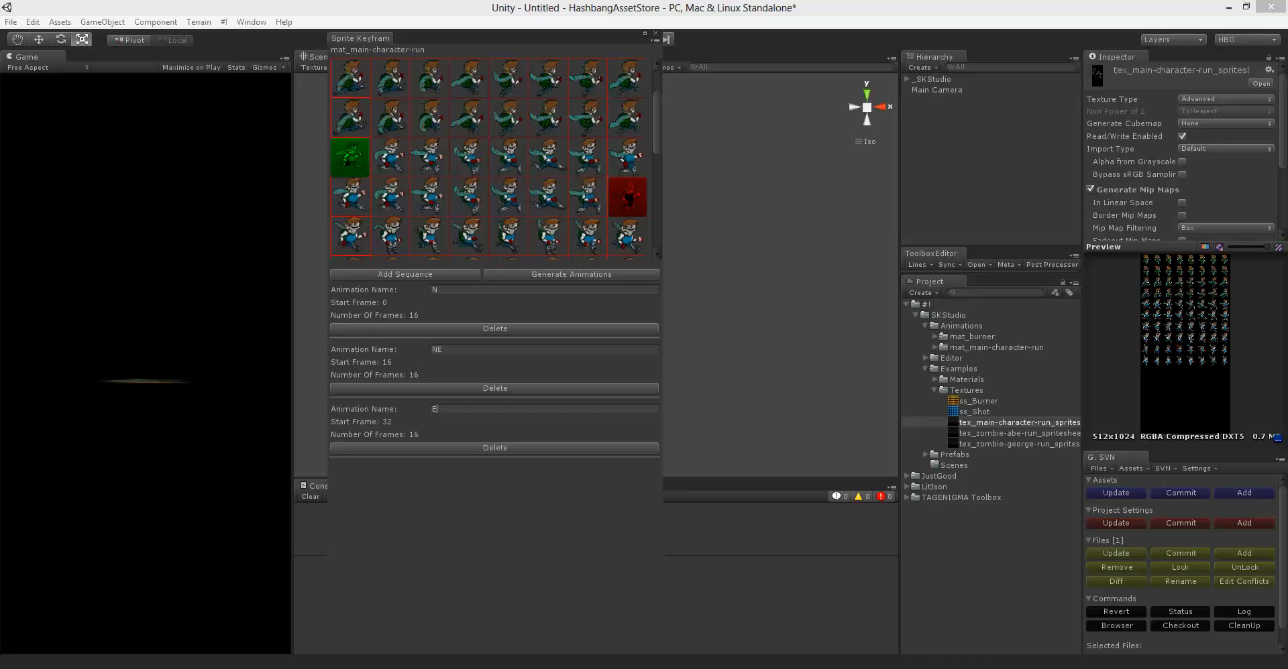
# Step: Examine the generated mat_main-character-run clips and the Animation component of the matching prefab
pyautogui.click(996, 347)
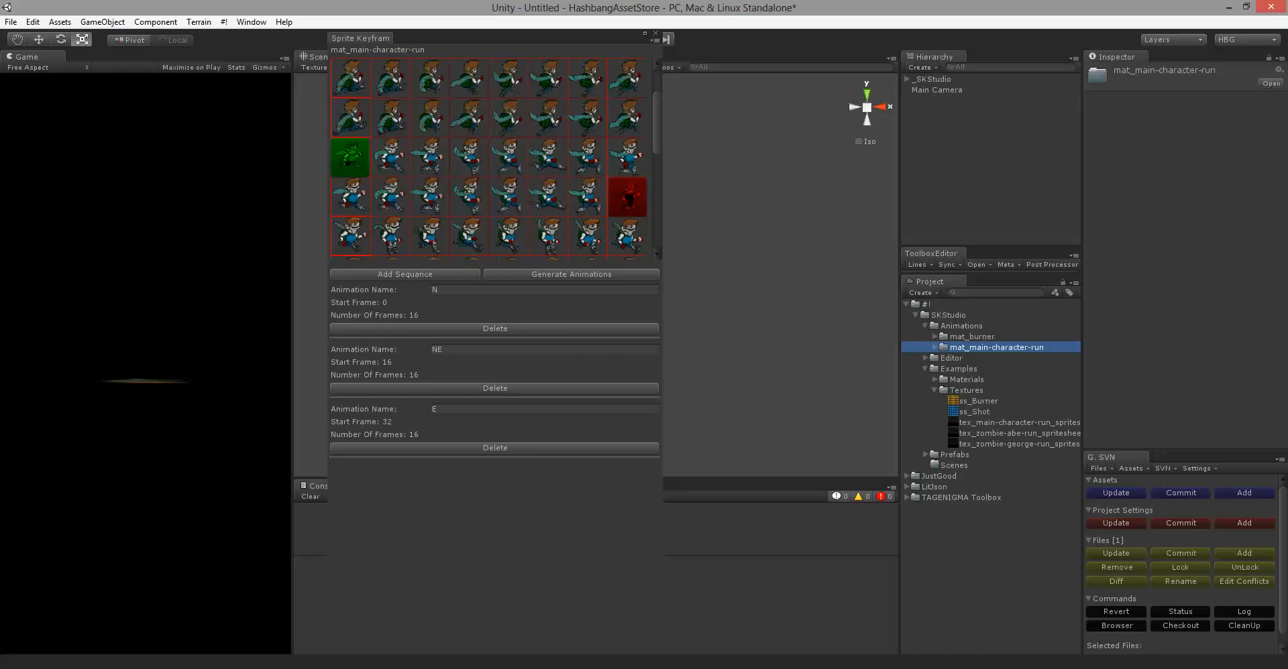
pyautogui.press('Right')
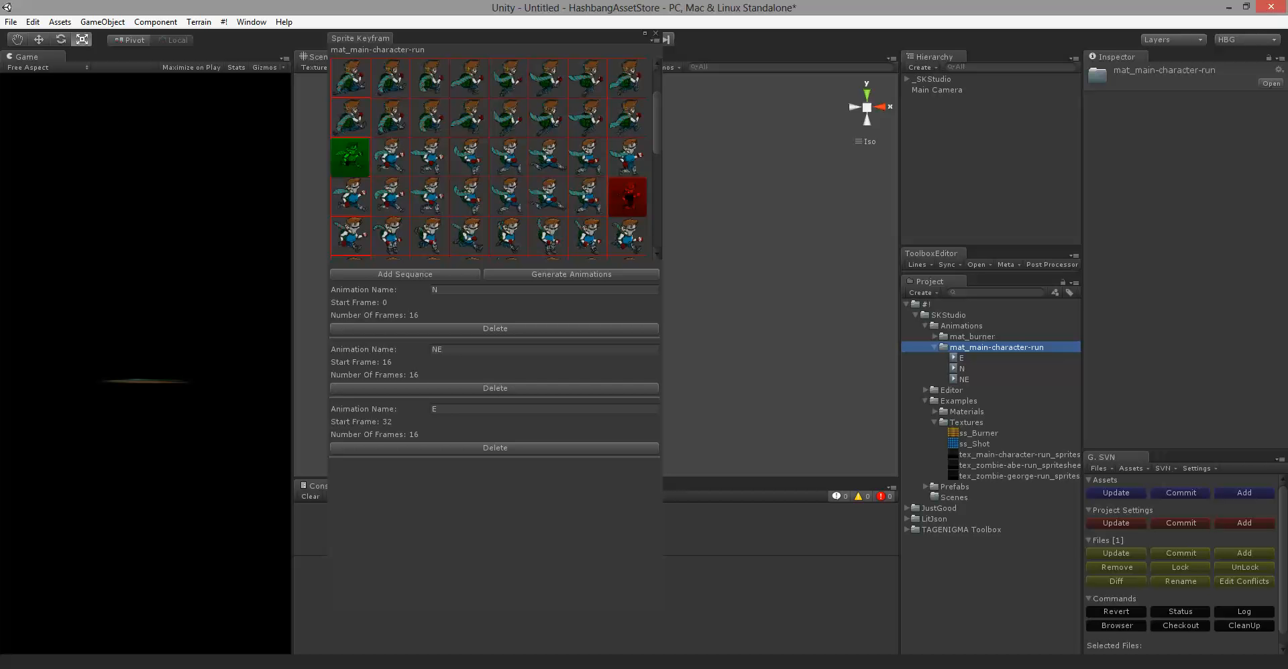
pyautogui.click(934, 423)
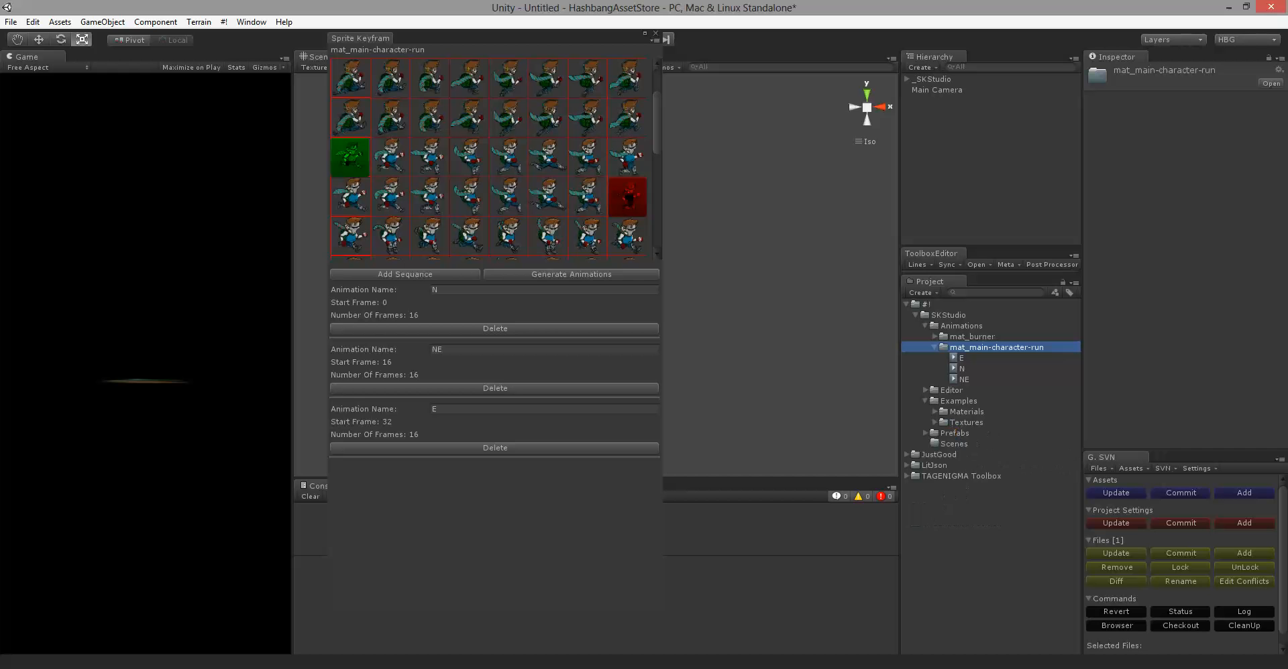
pyautogui.click(925, 434)
pyautogui.click(934, 455)
pyautogui.click(1006, 465)
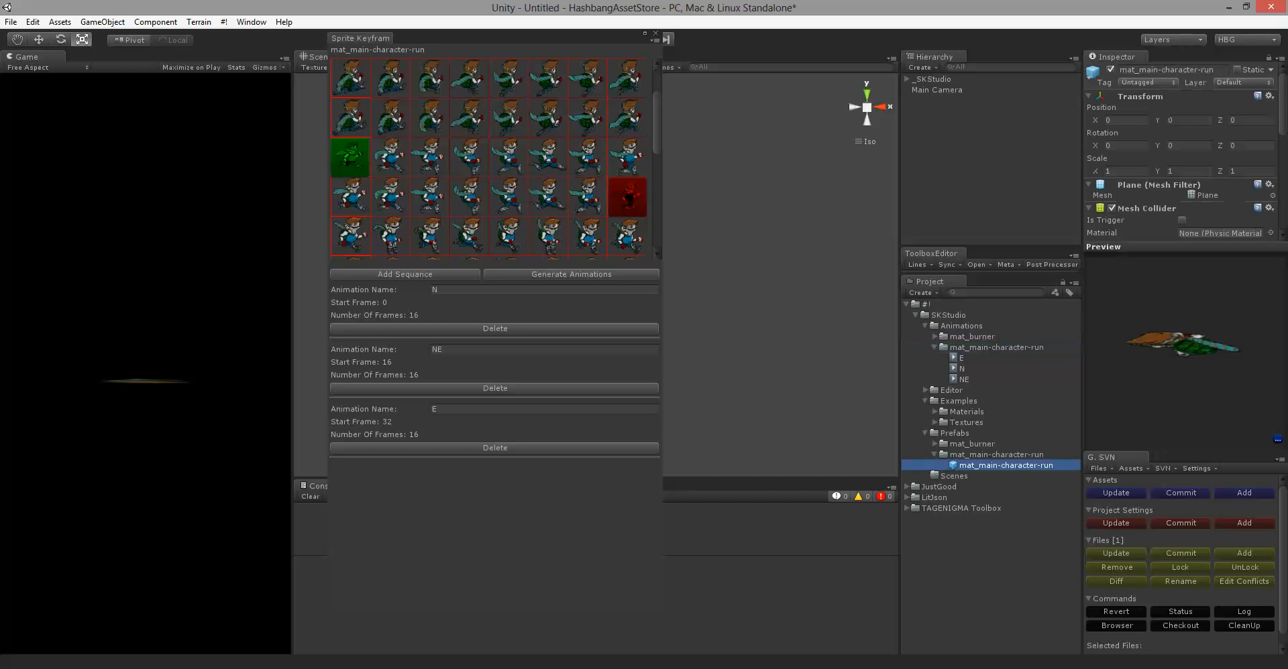
pyautogui.moveTo(1181, 247); pyautogui.dragTo(1181, 319)
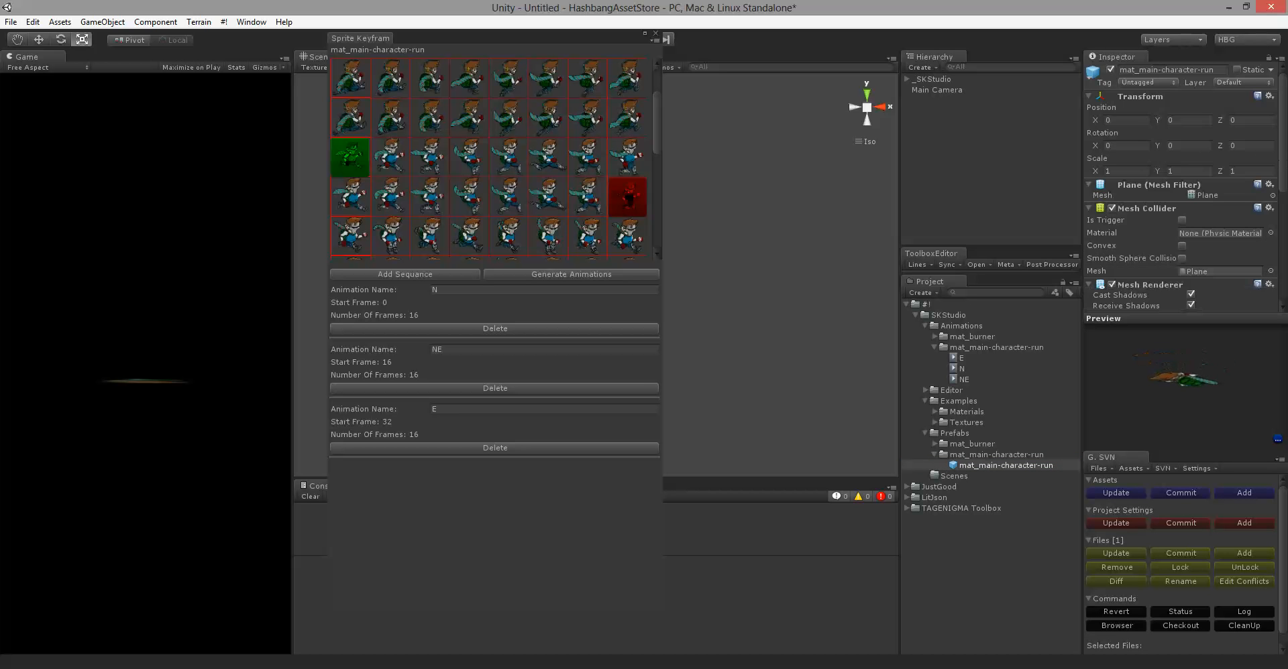
pyautogui.scroll(-4, 1181, 187)
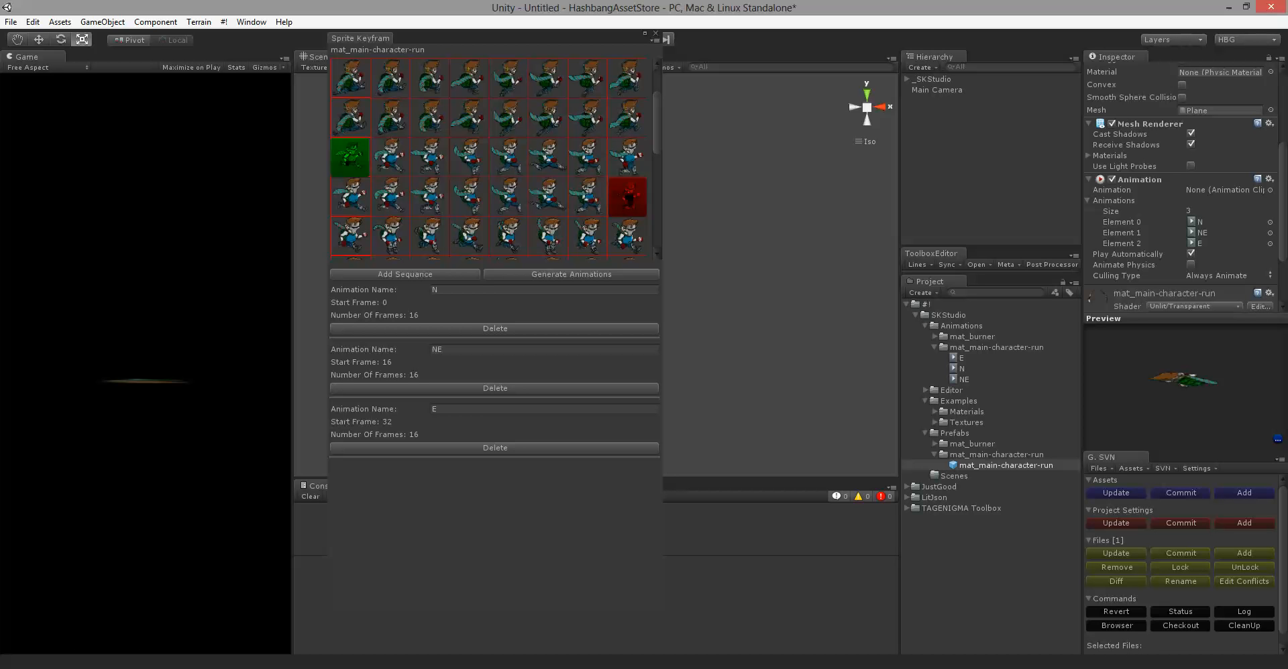
# Step: Add the mat_main-character-run prefab to the scene and close the Sprite Keyframe window
pyautogui.moveTo(1006, 465); pyautogui.dragTo(959, 134)
pyautogui.click(655, 33)
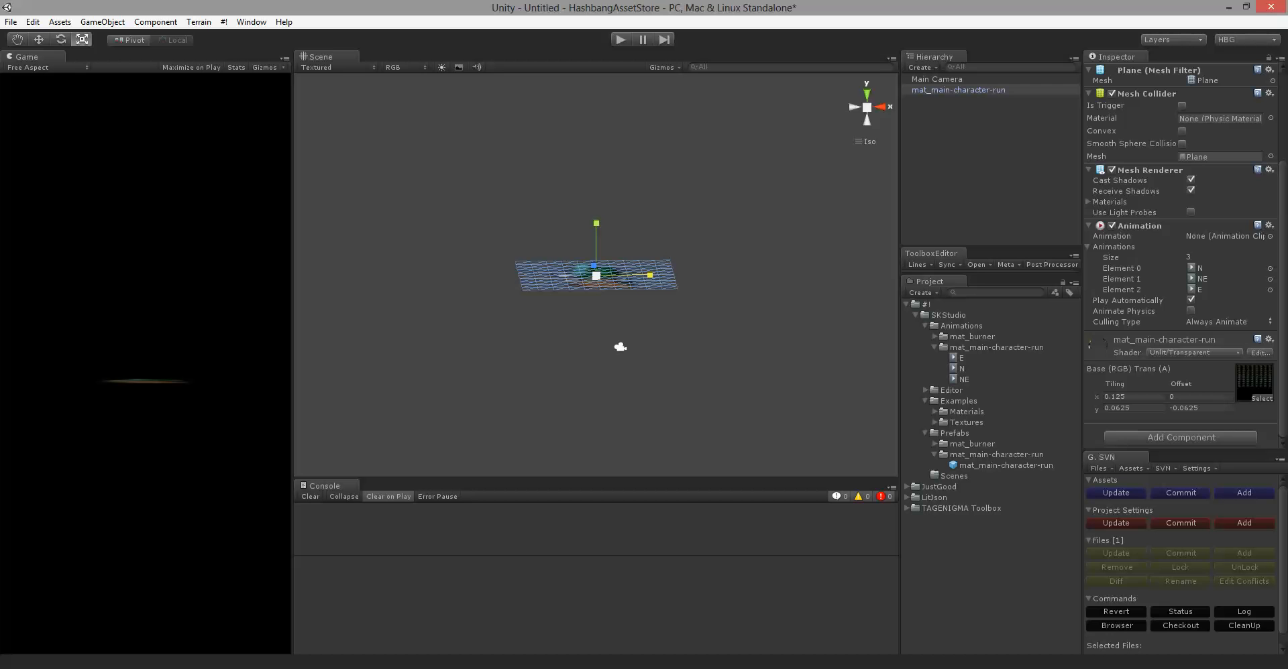
# Step: Set the scene character's rotation to 90 on X and -180 on Y
pyautogui.scroll(4, 1181, 255)
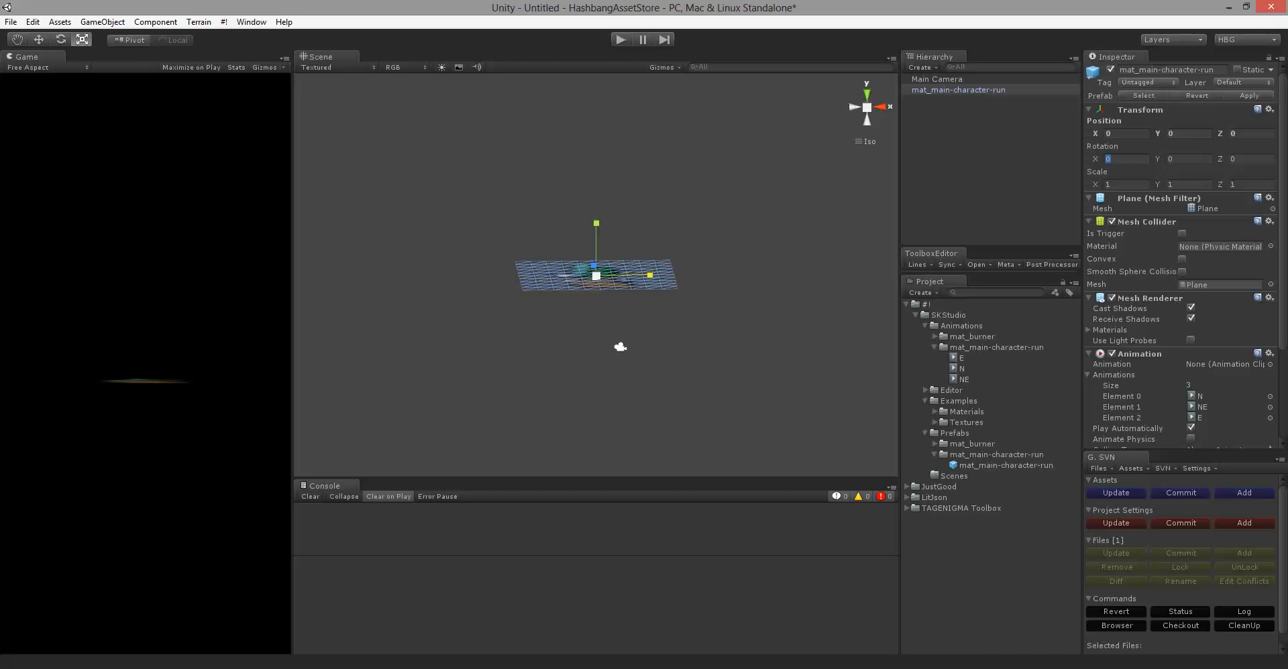
pyautogui.write('90')
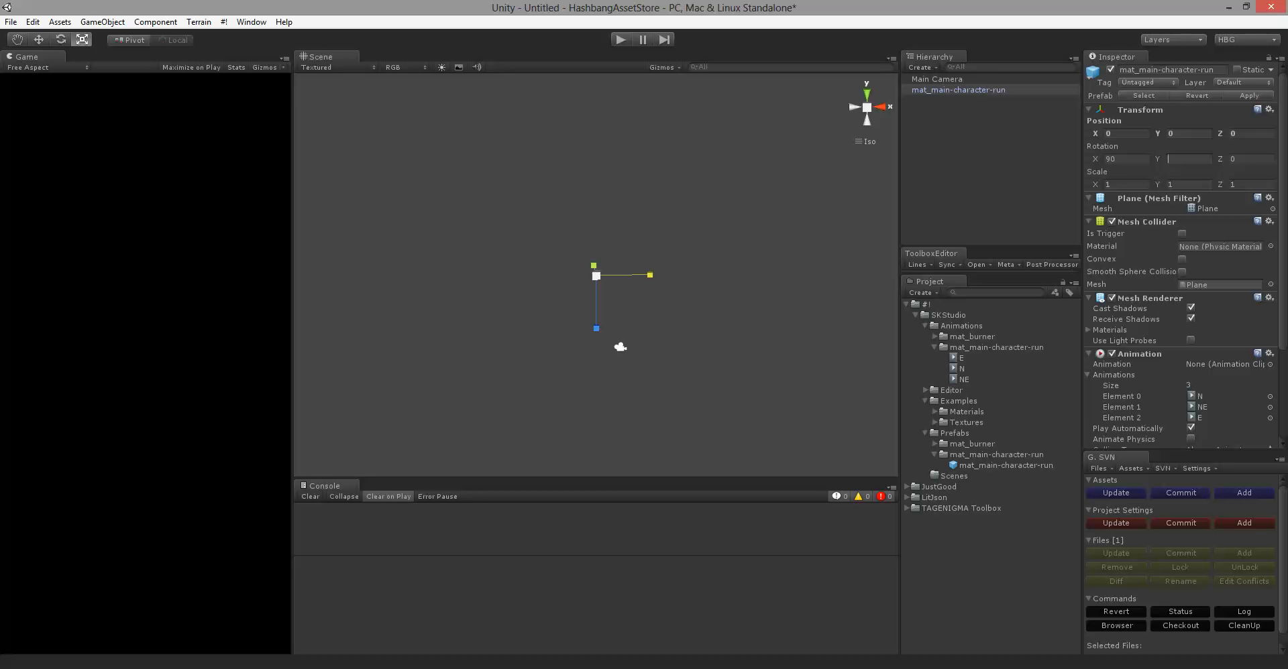
pyautogui.write('-180')
pyautogui.scroll(-5, 596, 276)
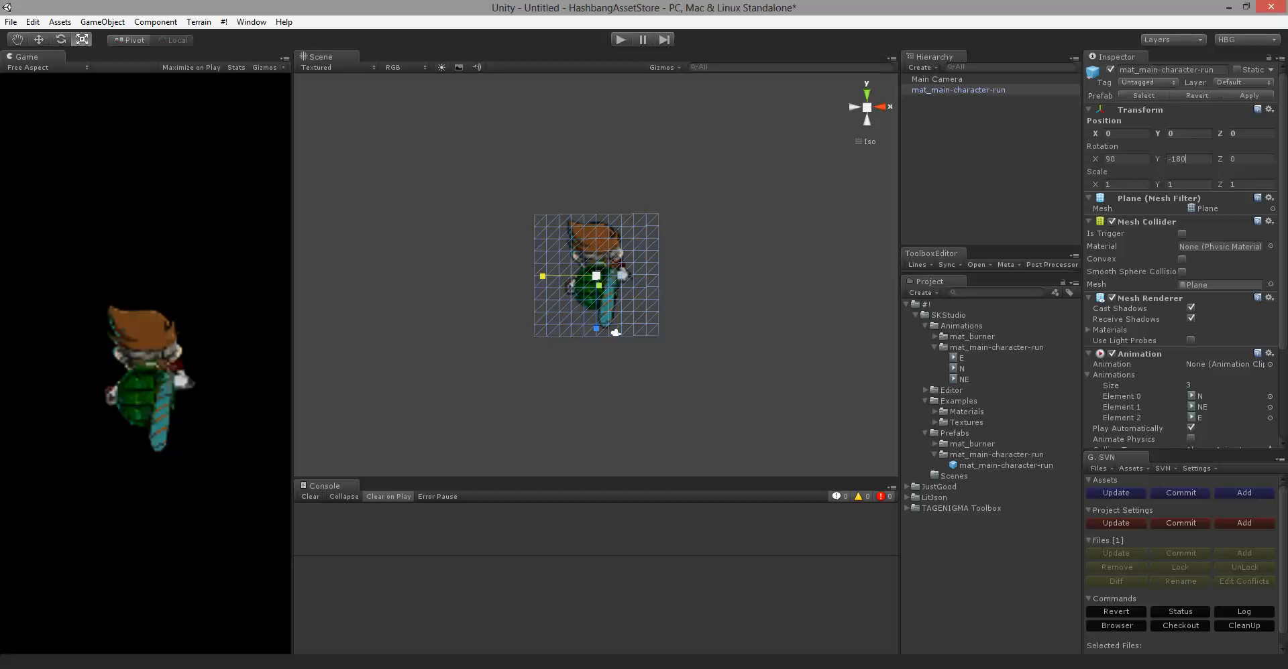
# Step: Move the Main Camera back from the character to a Z position of about -38.6
pyautogui.click(937, 78)
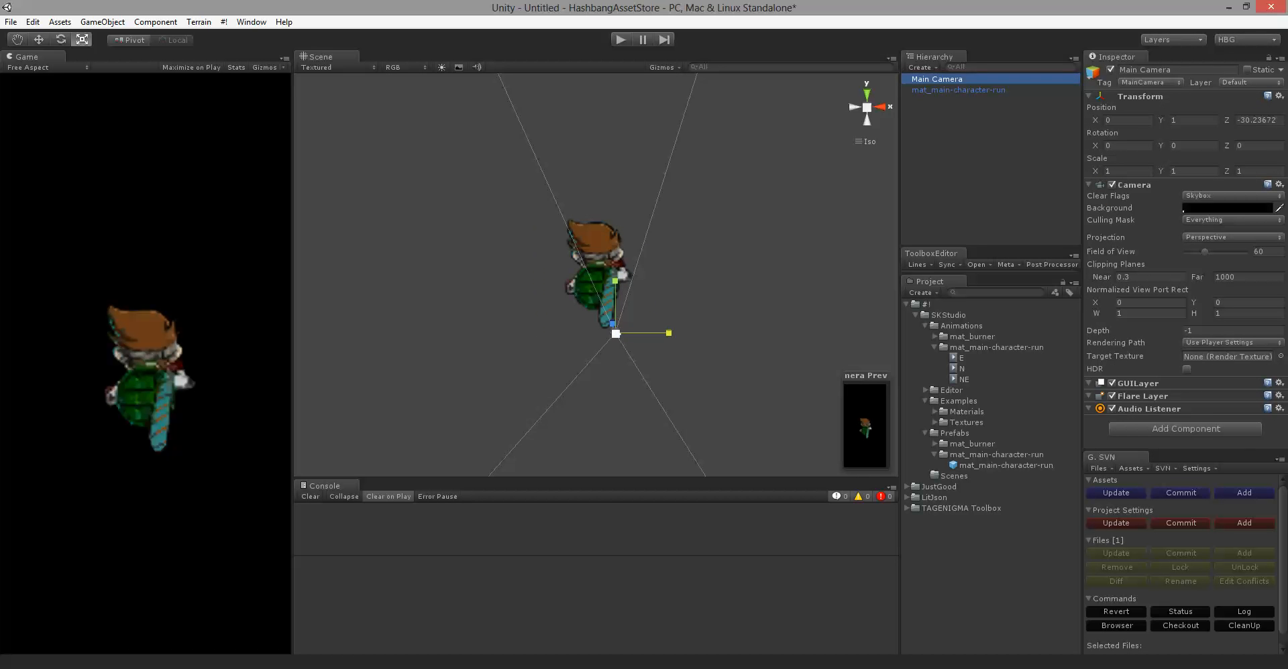
pyautogui.press('w')
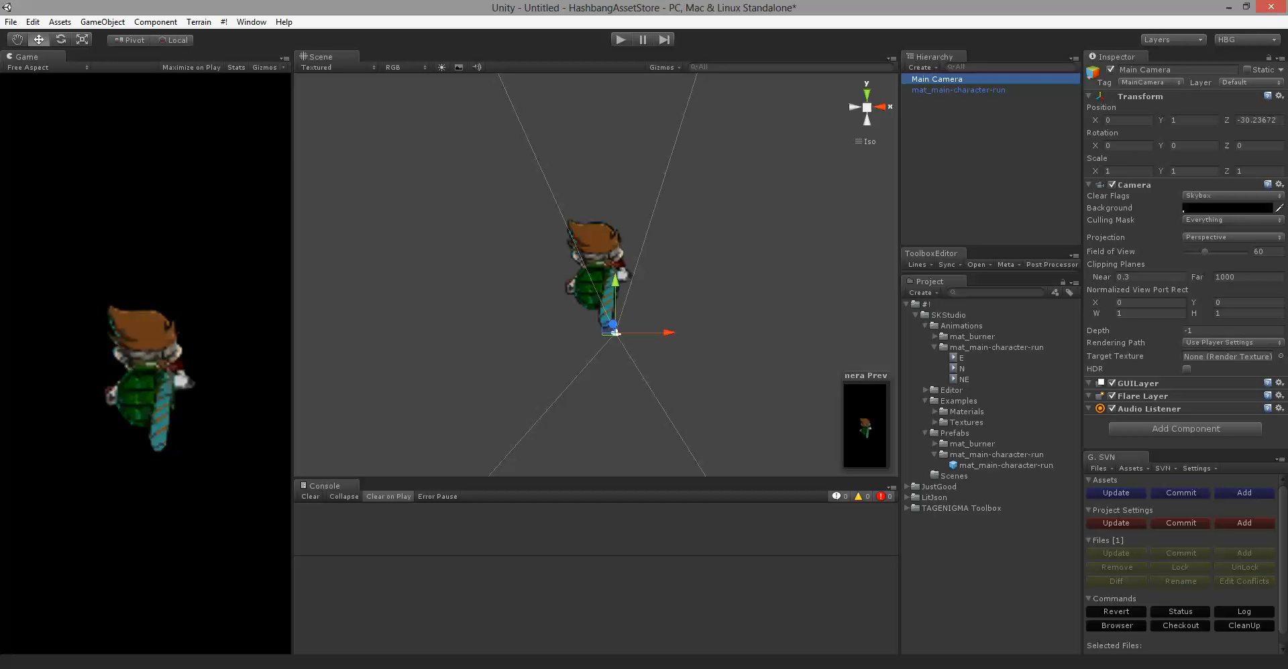
pyautogui.keyDown('alt'); pyautogui.moveTo(483, 275); pyautogui.dragTo(701, 275); pyautogui.keyUp('alt')
pyautogui.moveTo(701, 275); pyautogui.dragTo(581, 265, button='middle')
pyautogui.moveTo(742, 269); pyautogui.dragTo(593, 273)
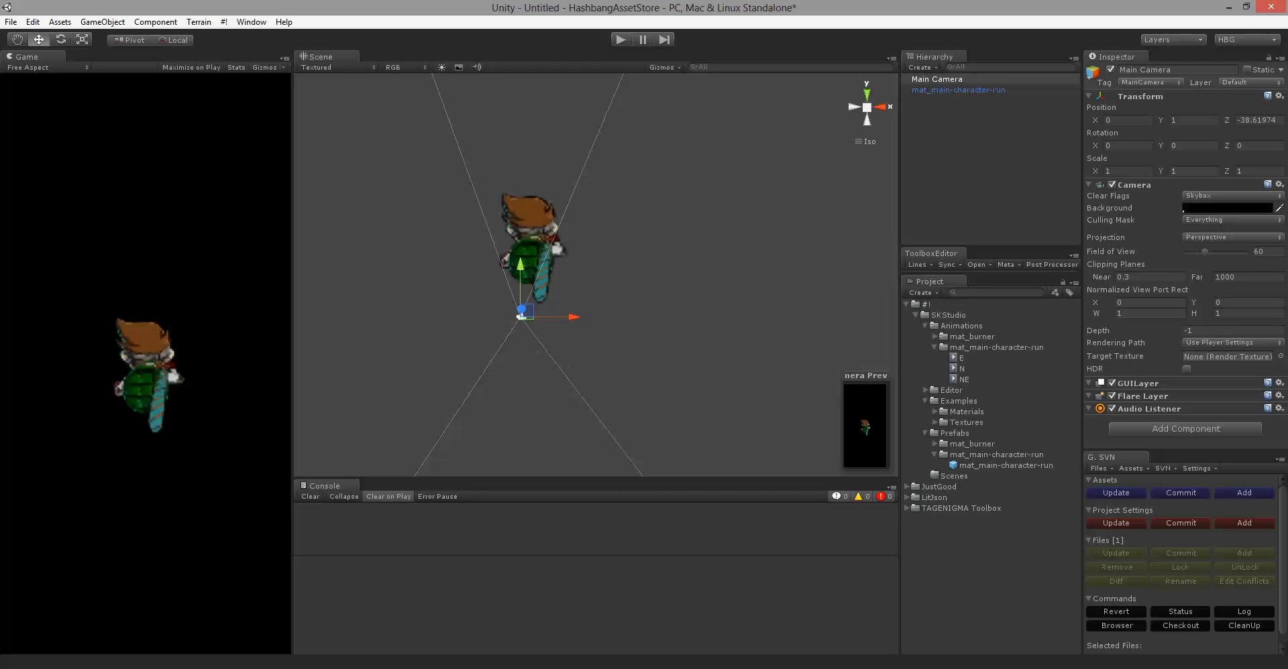
pyautogui.keyDown('alt'); pyautogui.moveTo(593, 272); pyautogui.dragTo(599, 248); pyautogui.keyUp('alt')
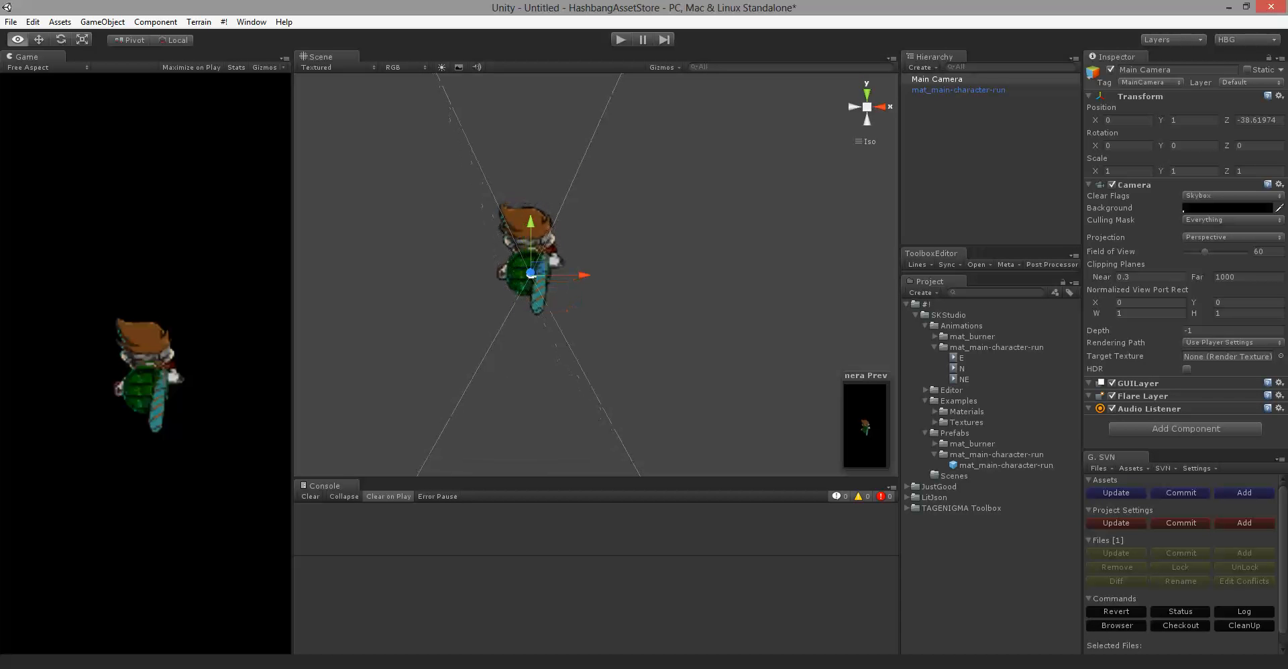
# Step: Assign the N clip as the default Animation of the character in the scene
pyautogui.click(599, 247)
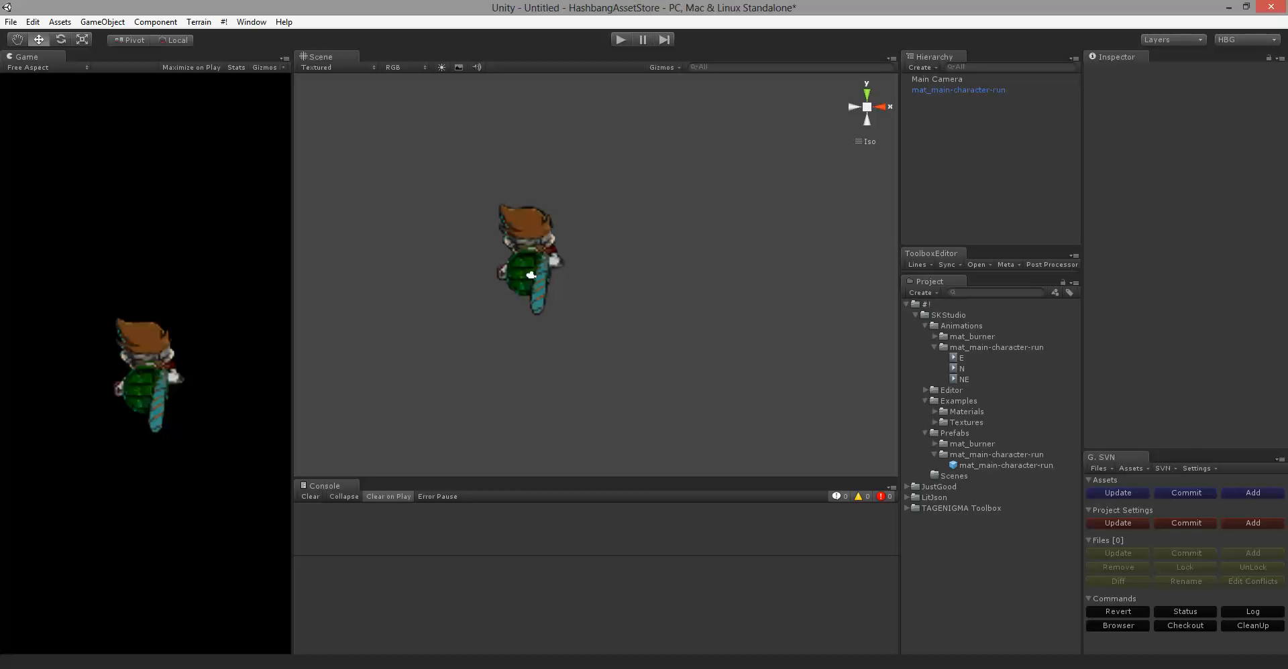
pyautogui.click(531, 275)
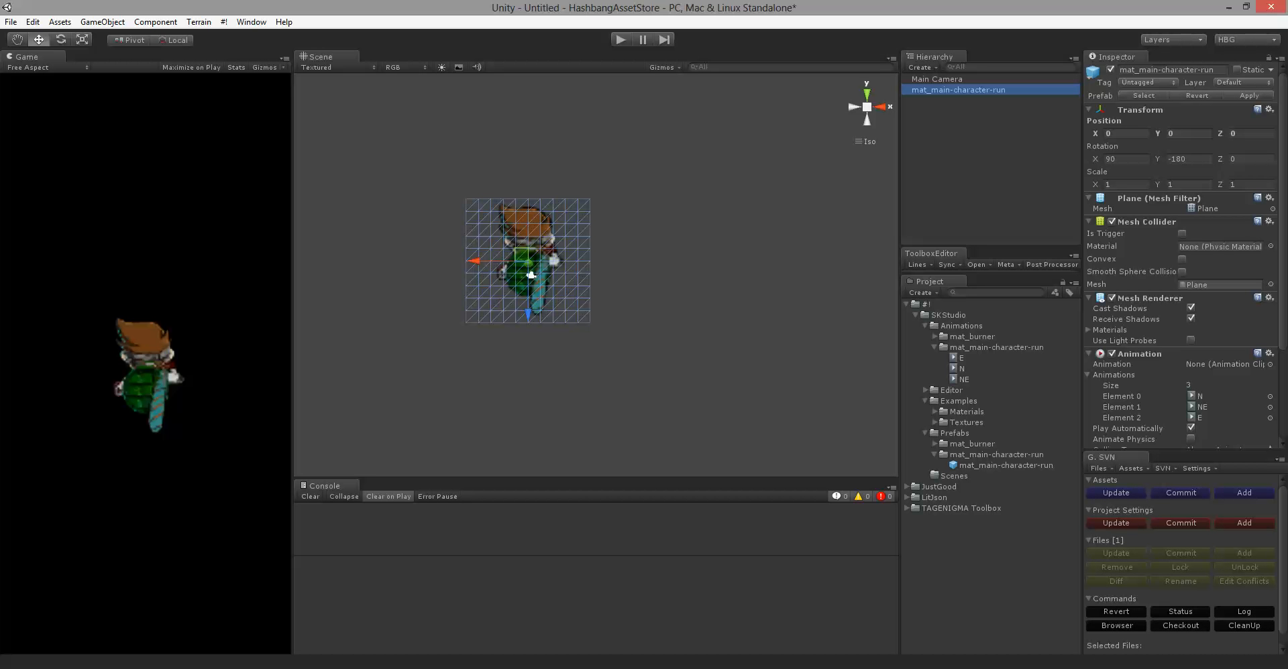
pyautogui.moveTo(961, 368); pyautogui.dragTo(1211, 365)
# Step: Set the Wrap Mode of the N, E and NE animation clips to Loop
pyautogui.click(962, 368)
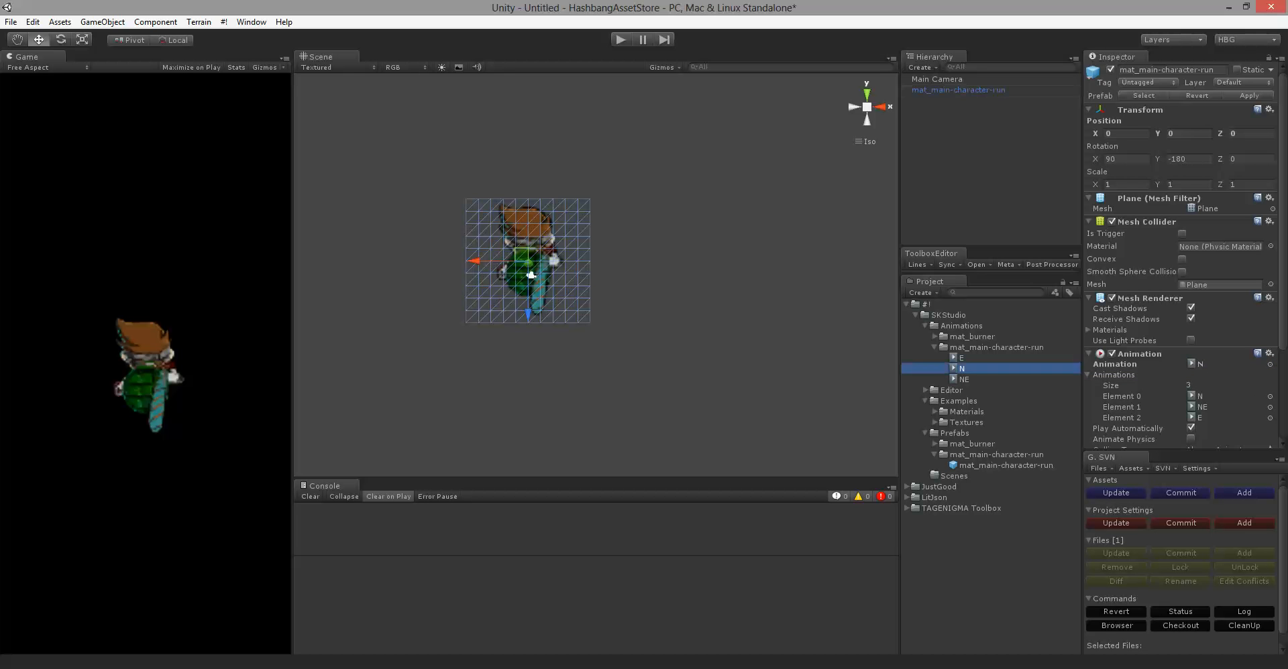
pyautogui.click(1232, 112)
pyautogui.click(1207, 158)
pyautogui.click(961, 357)
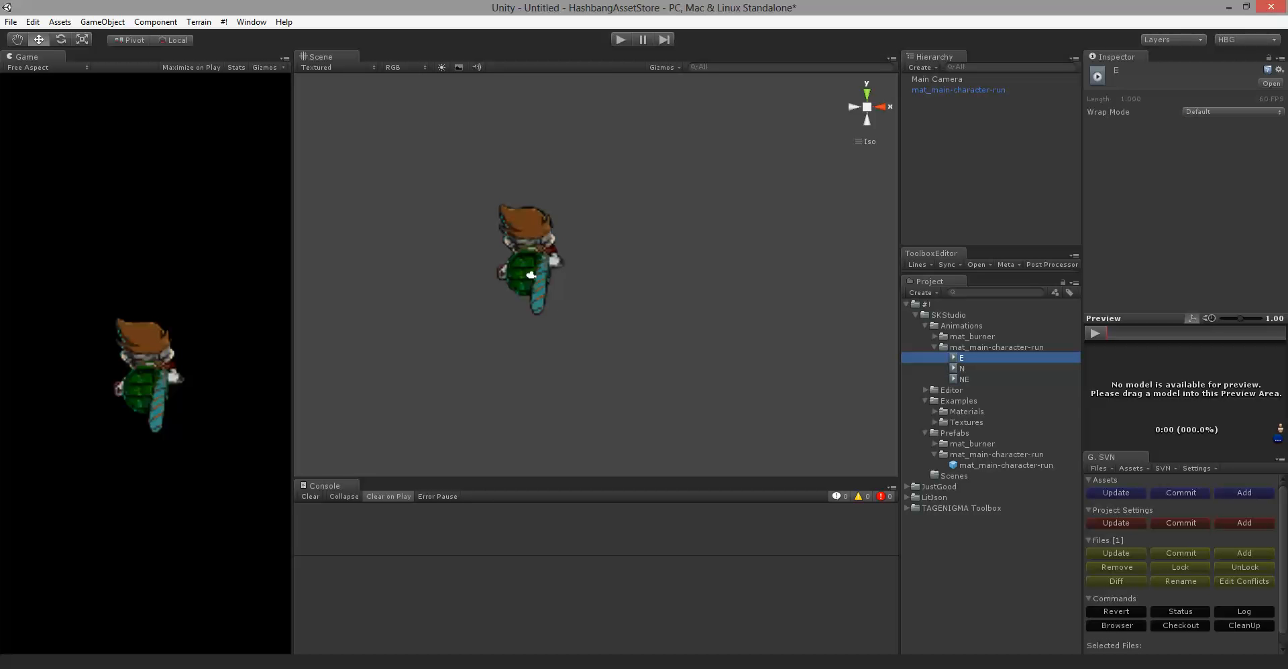
pyautogui.click(1233, 111)
pyautogui.click(1208, 157)
pyautogui.click(964, 379)
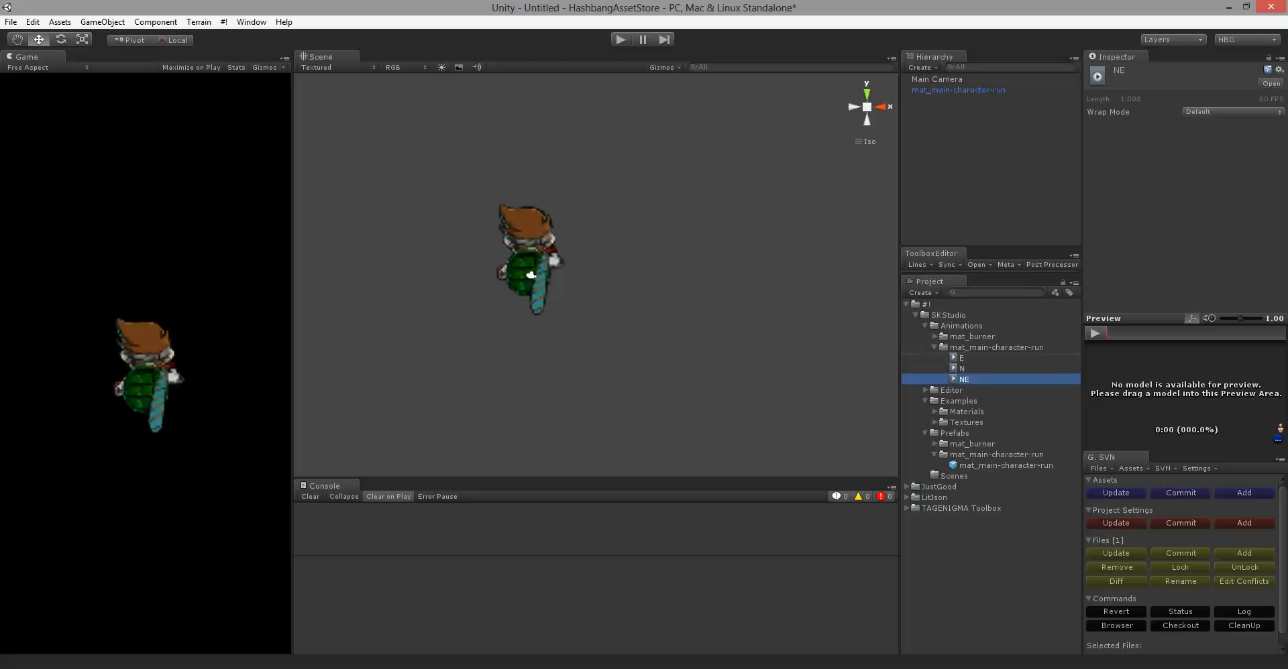
pyautogui.click(1233, 111)
pyautogui.click(1208, 157)
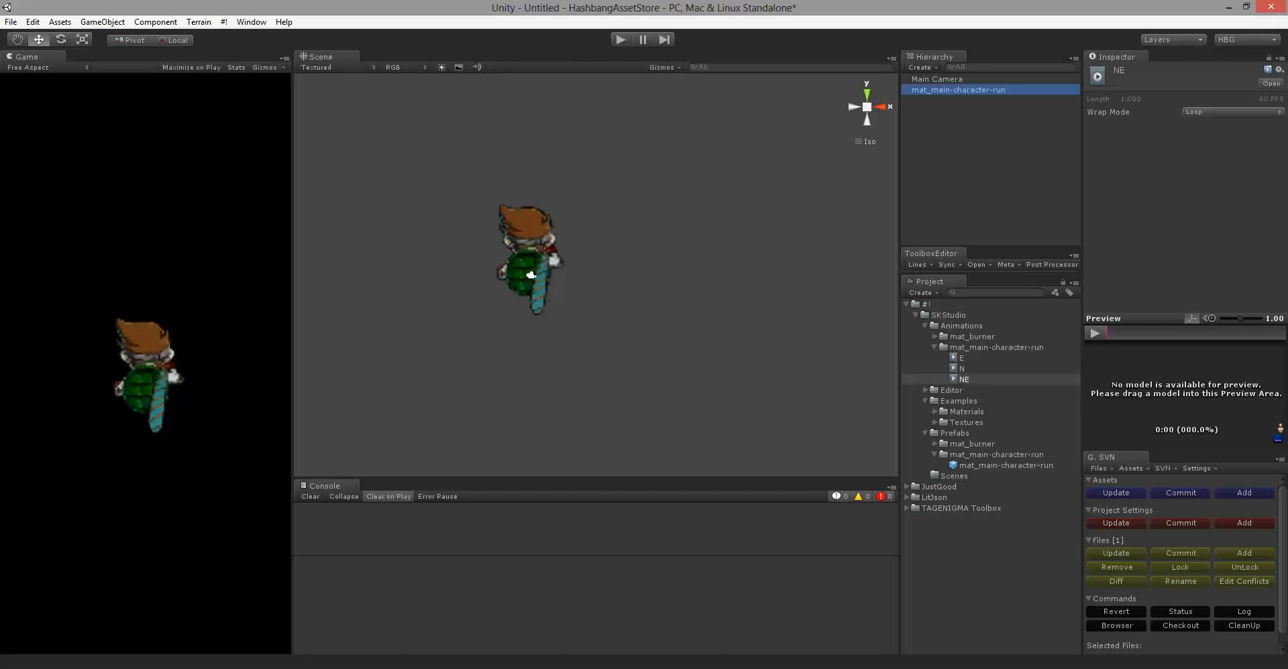
# Step: Play-test the N animation on the scene character and stop playback
pyautogui.click(958, 90)
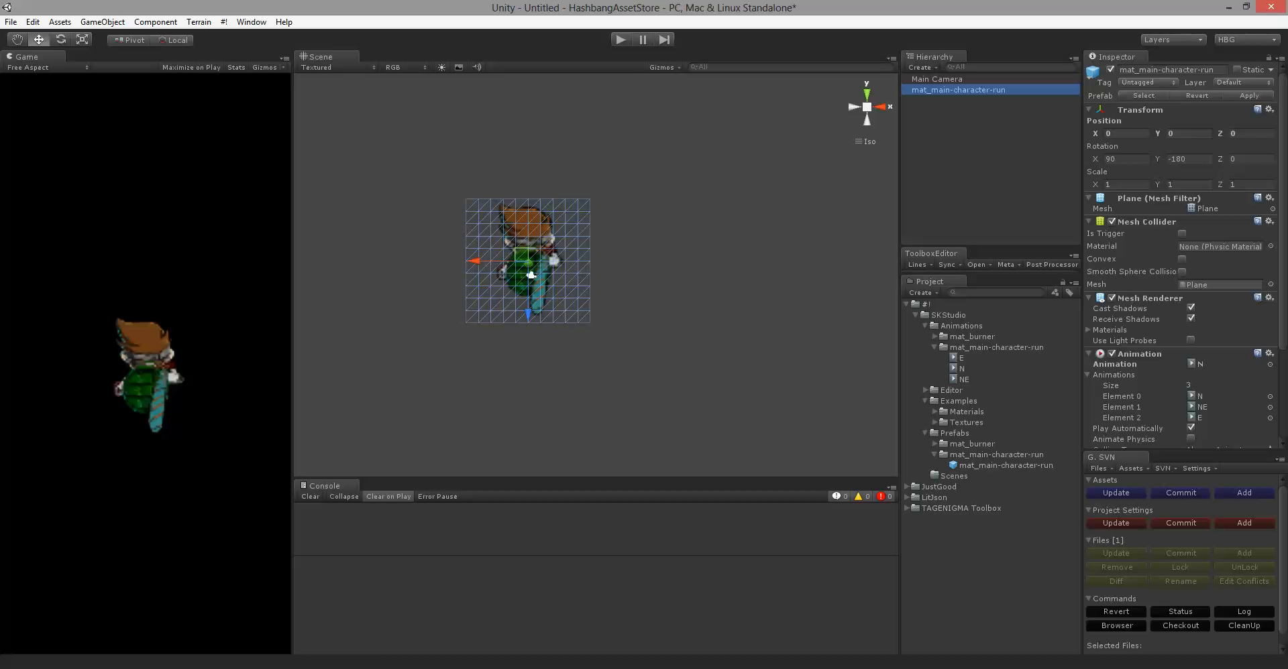
pyautogui.hotkey('ctrl', 'p')
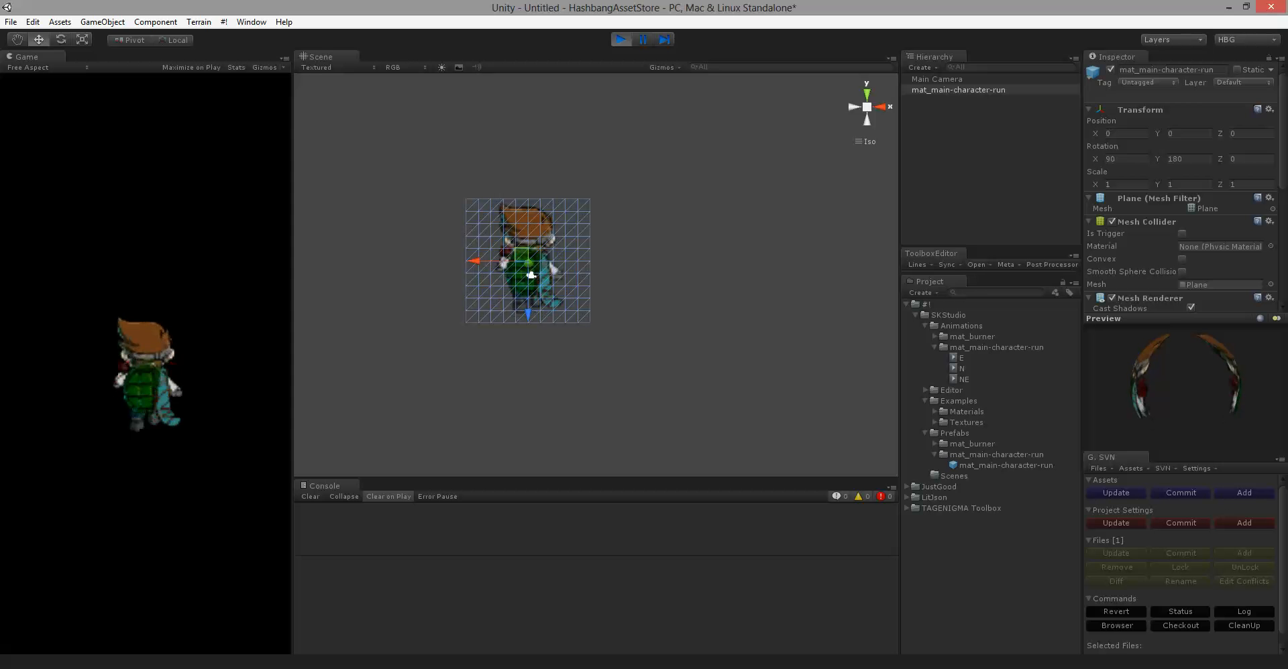
pyautogui.hotkey('ctrl', 'p')
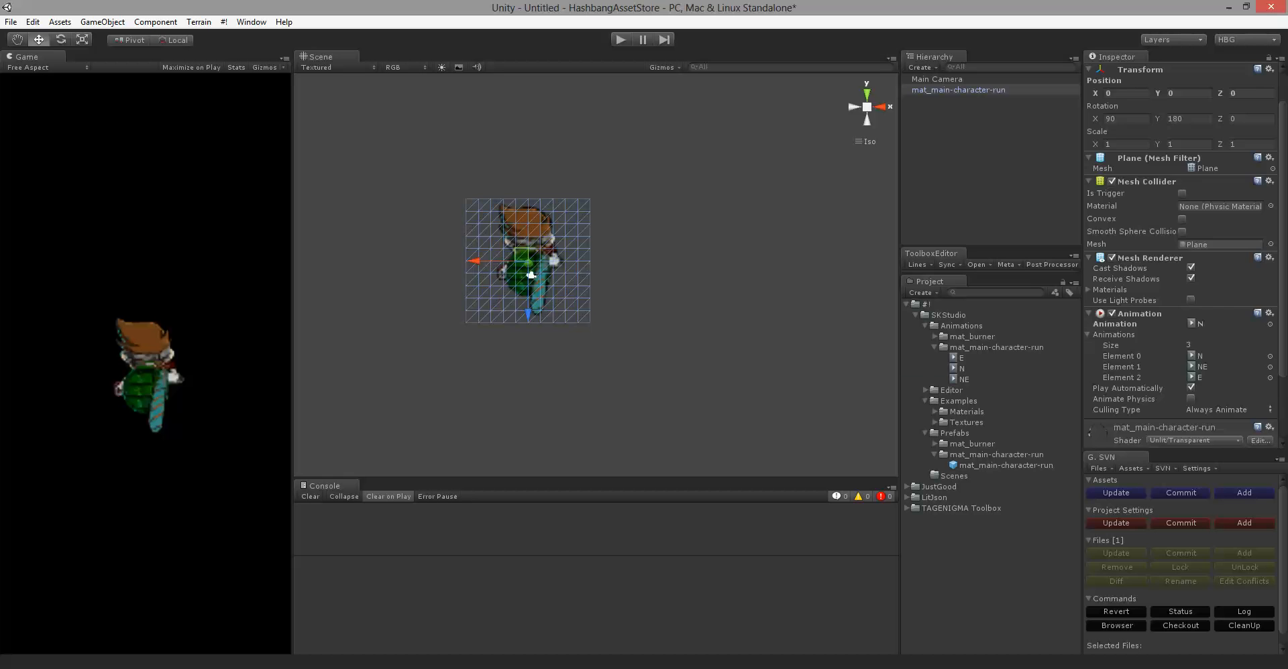
# Step: Assign the E clip as the character's default Animation and play-test it
pyautogui.click(962, 368)
pyautogui.click(958, 90)
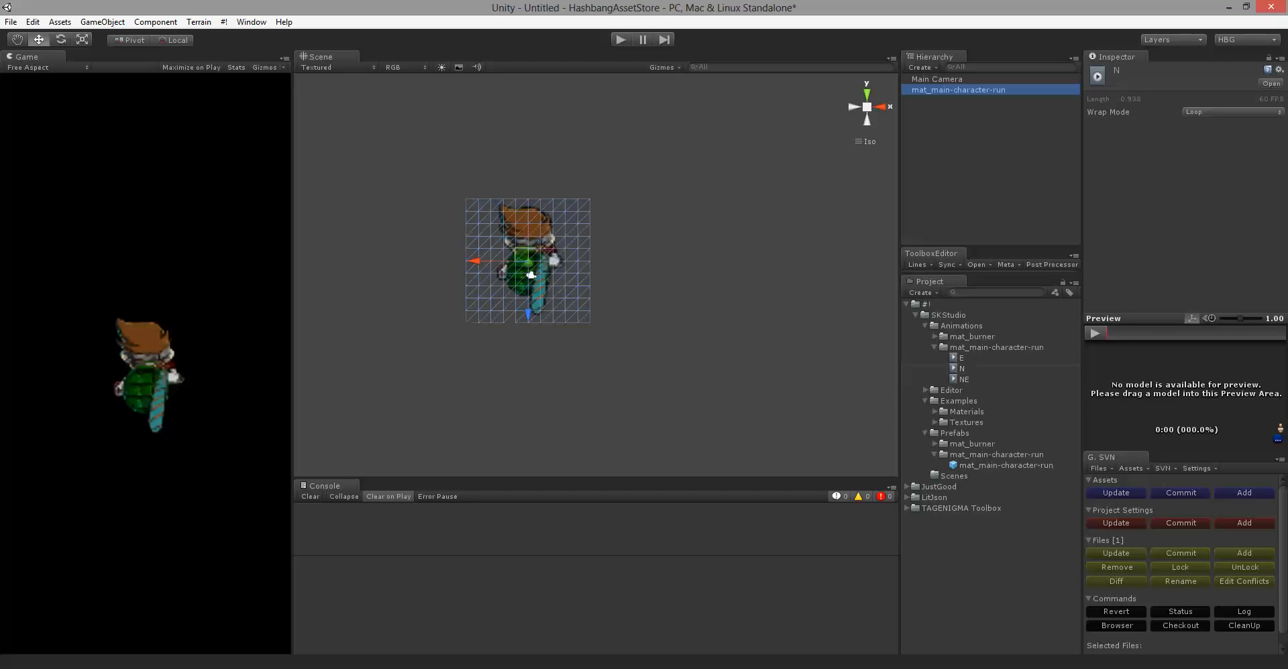
pyautogui.moveTo(962, 357); pyautogui.dragTo(1228, 364)
pyautogui.hotkey('ctrl', 'p')
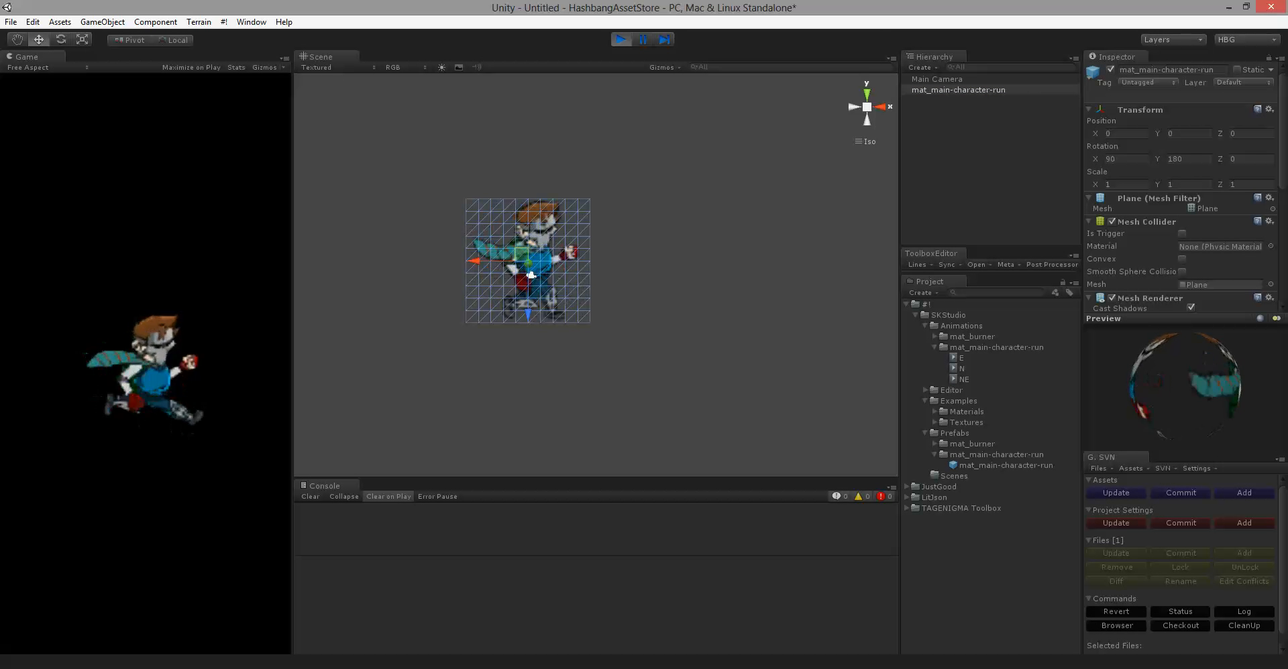
pyautogui.hotkey('ctrl', 'p')
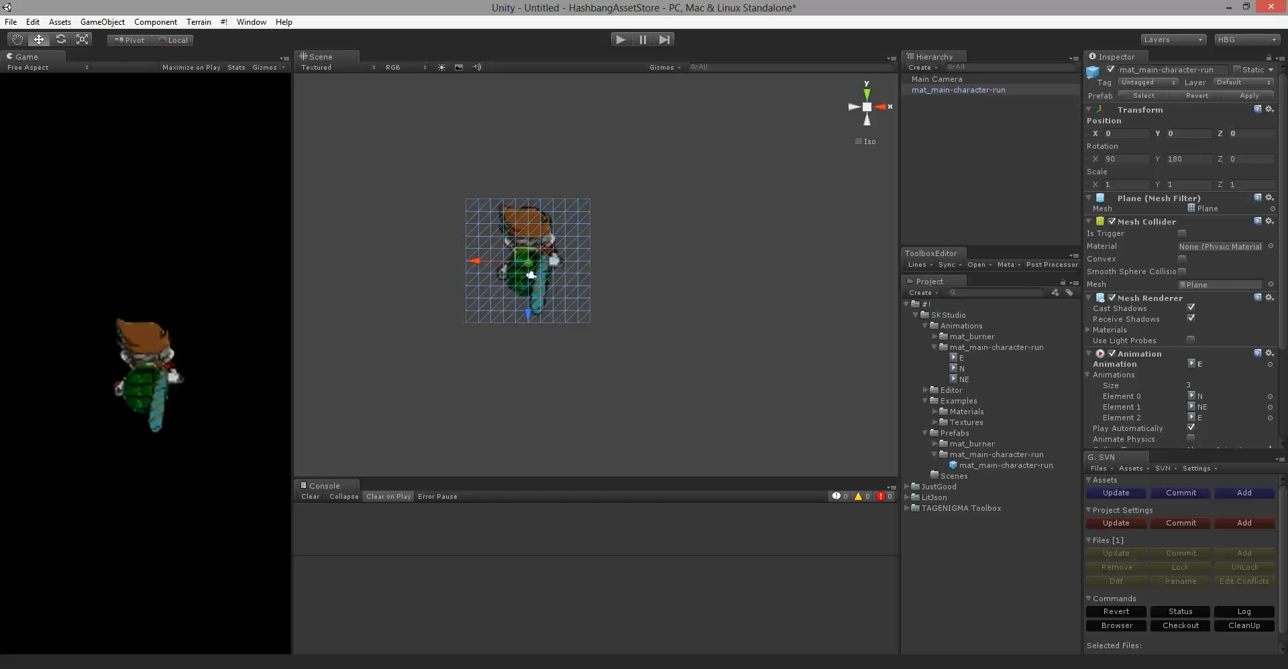
# Step: Assign the NE clip as the character's default Animation and play-test it
pyautogui.moveTo(963, 379); pyautogui.dragTo(1217, 364)
pyautogui.hotkey('ctrl', 'p')
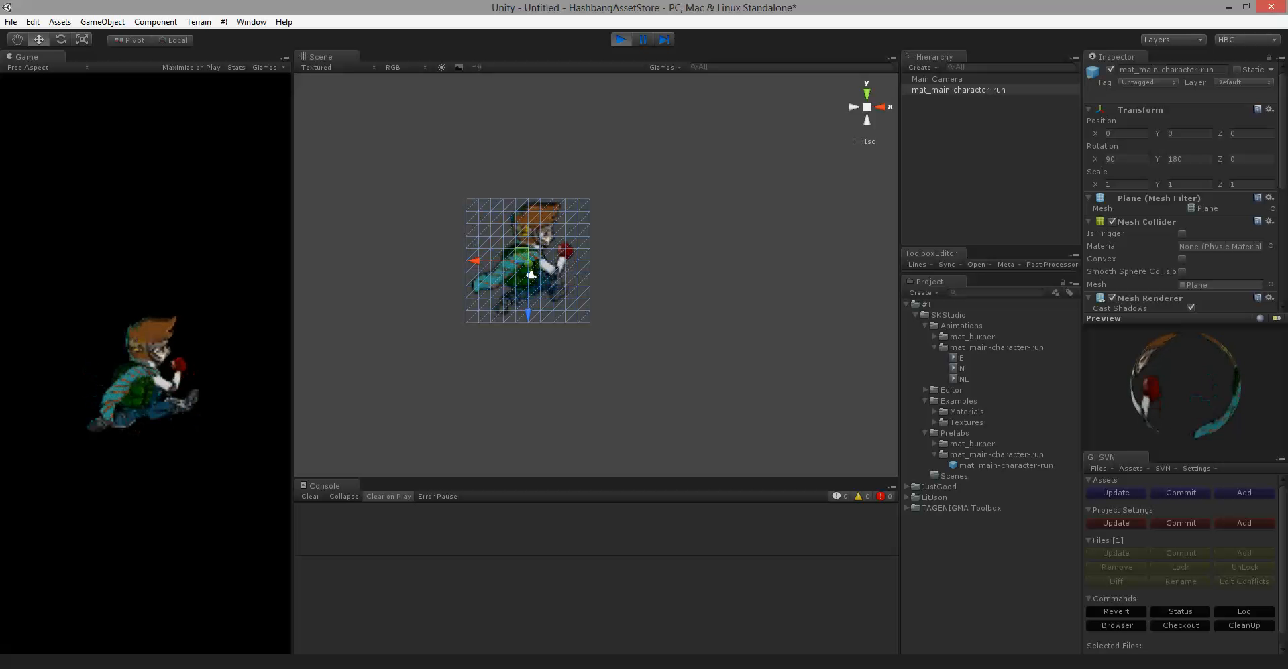
pyautogui.hotkey('ctrl', 'p')
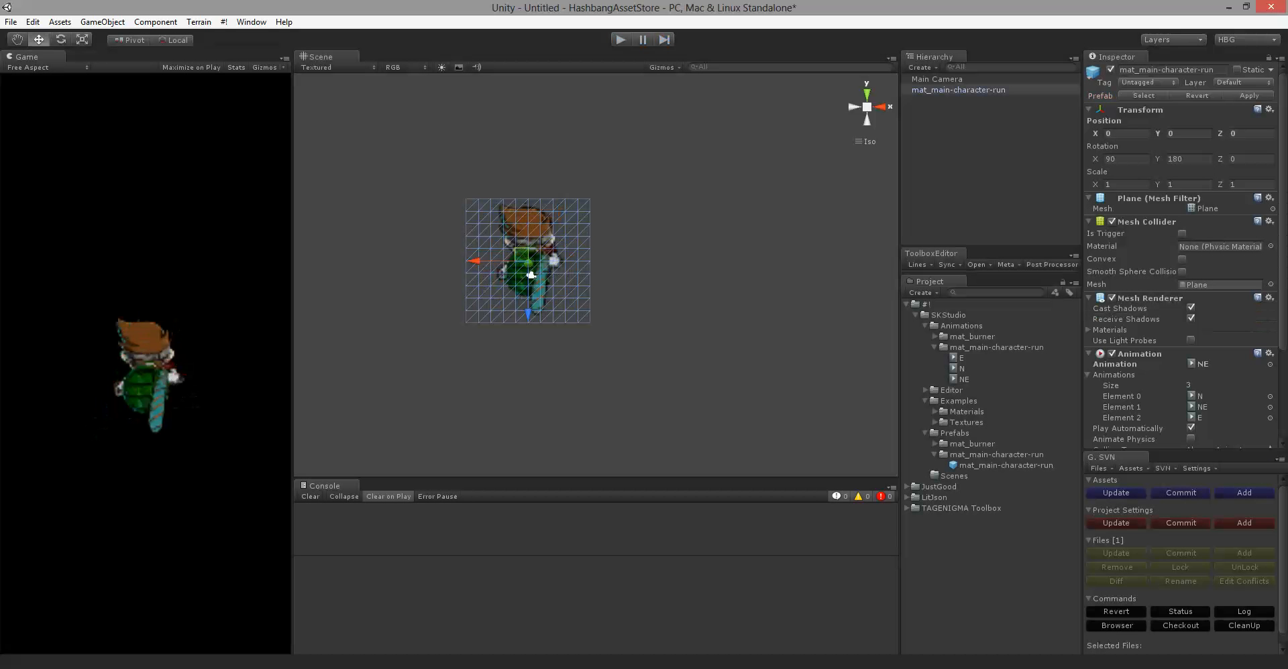